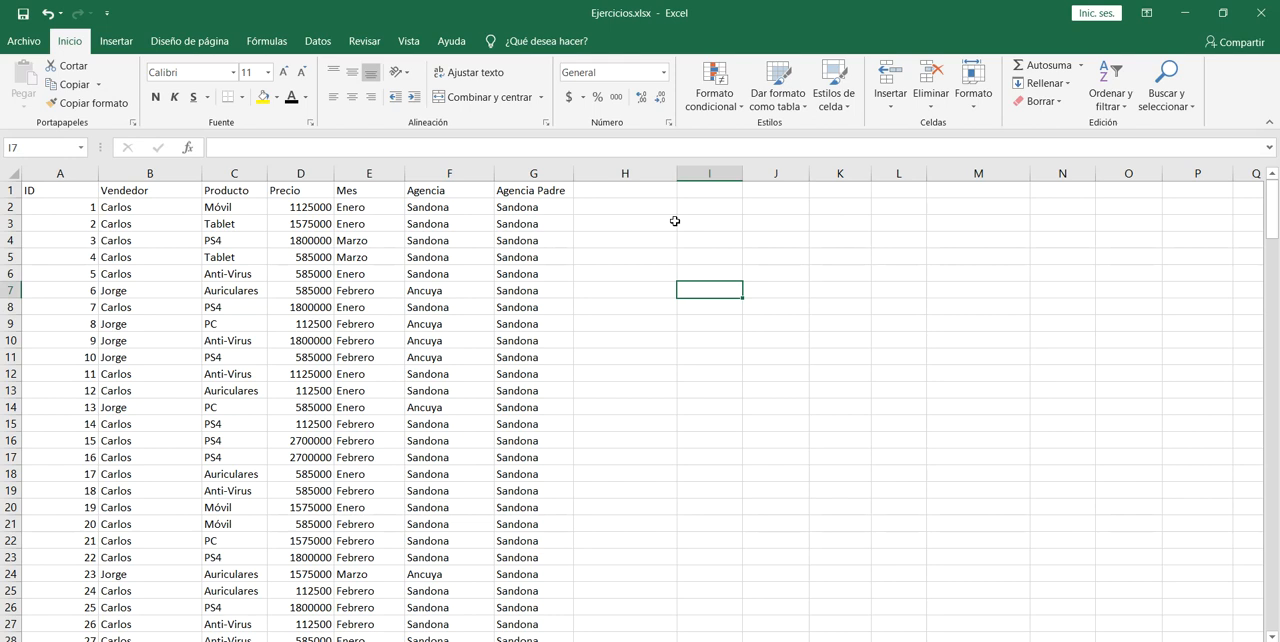
# Examine the extent of the sales data in columns A to G and its Vendedor, Mes and Precio columns.
pyautogui.click(49, 264)
pyautogui.hotkey('ctrl', 'Down')
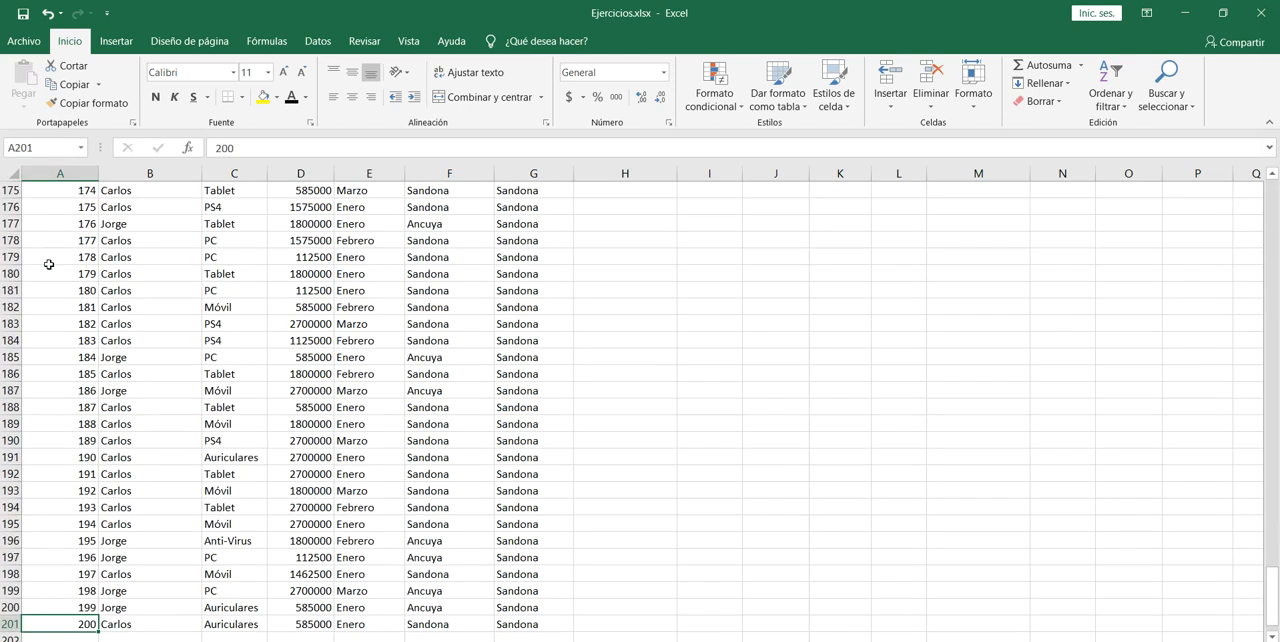
pyautogui.hotkey('ctrl', 'Up')
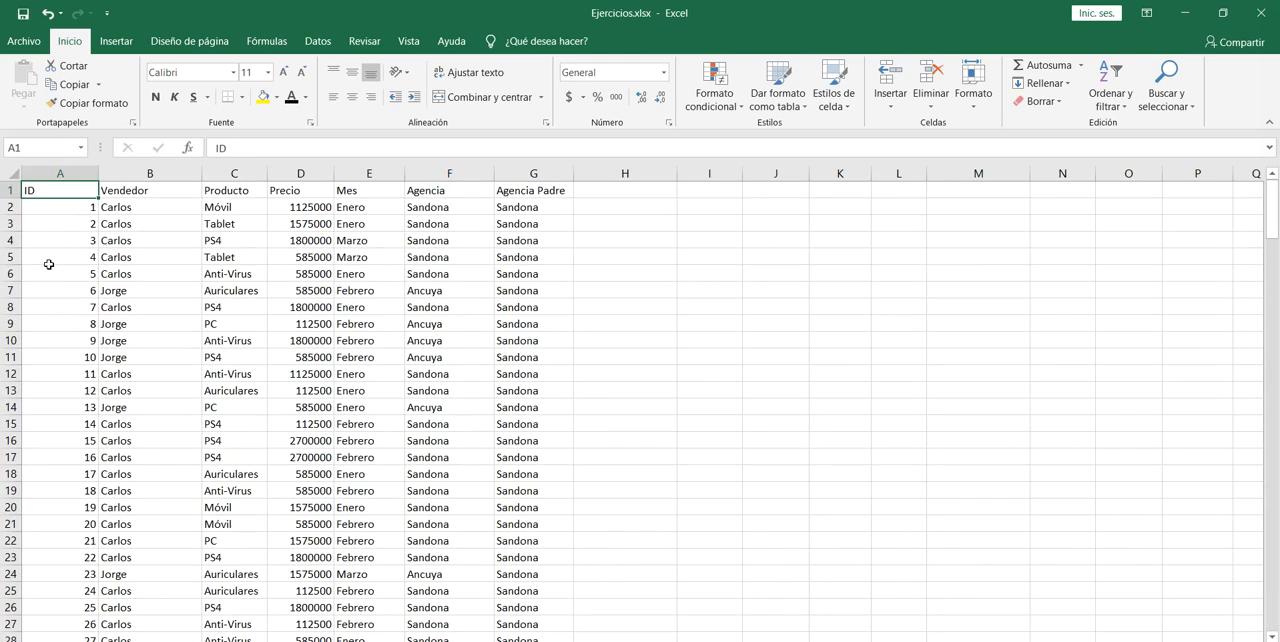
pyautogui.press('Right')
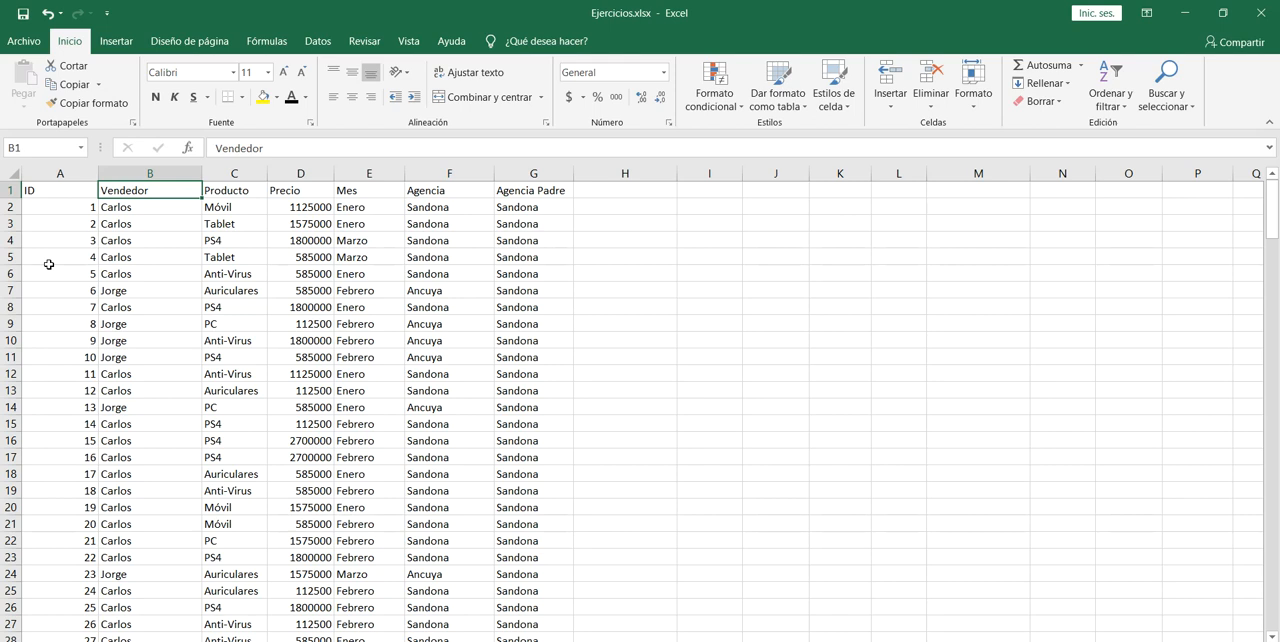
pyautogui.press('Down')
pyautogui.hotkey('ctrl', 'shift', 'Down')
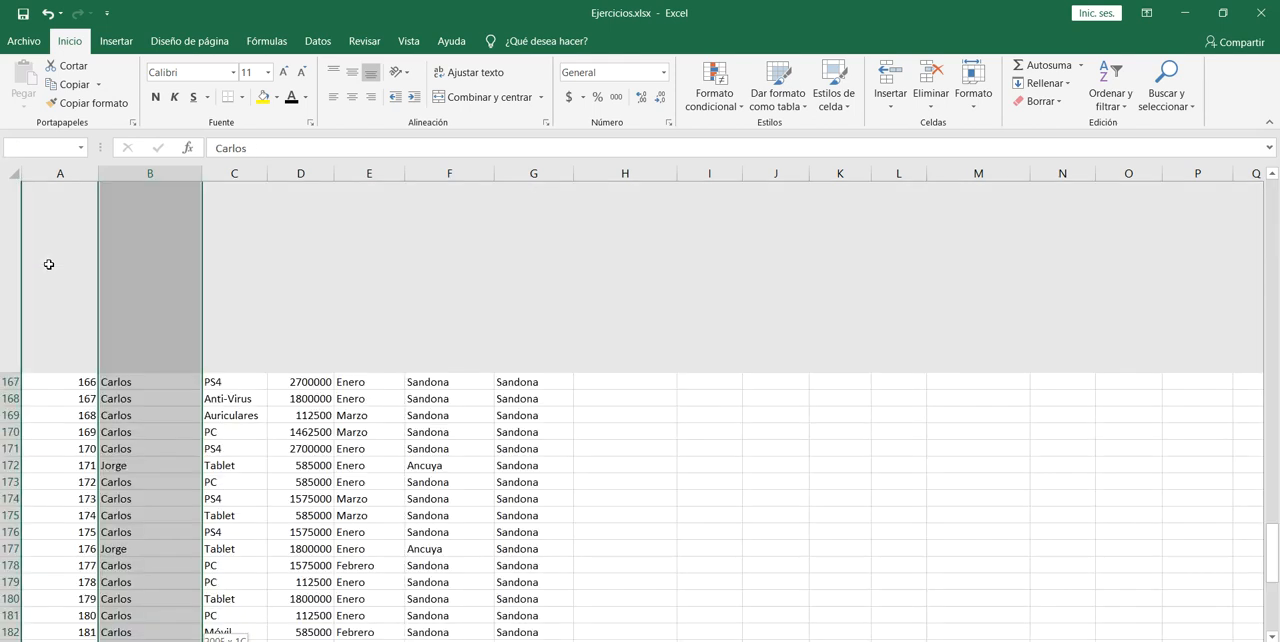
pyautogui.hotkey('ctrl', 'Up')
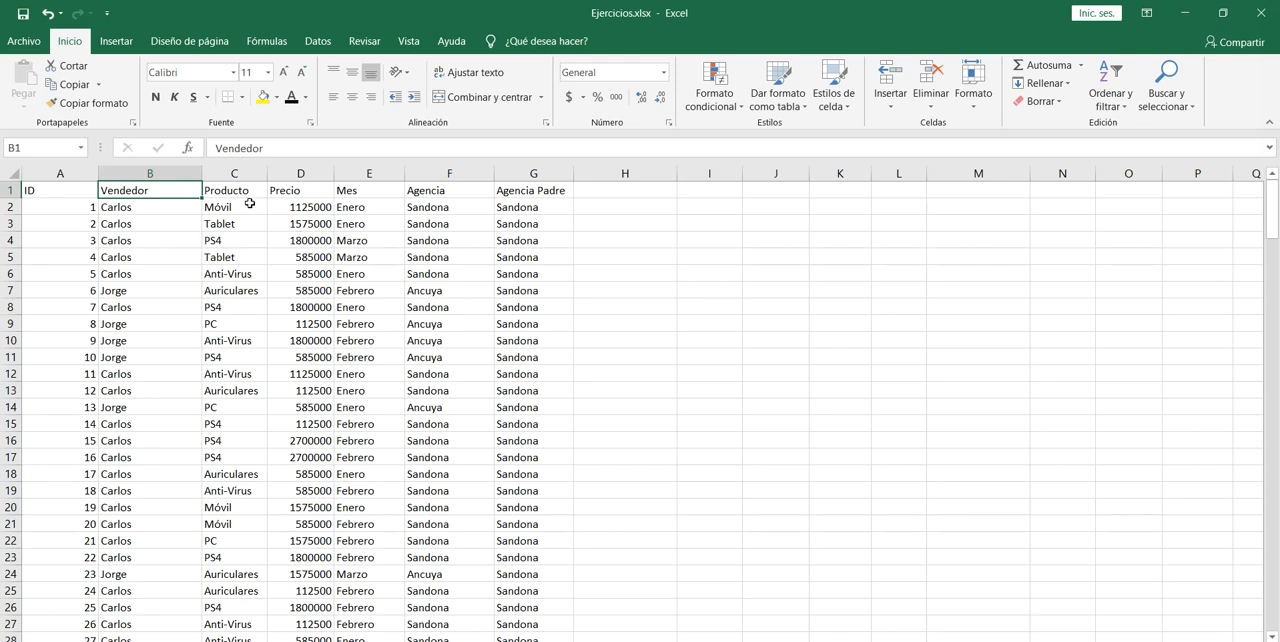
pyautogui.click(178, 173)
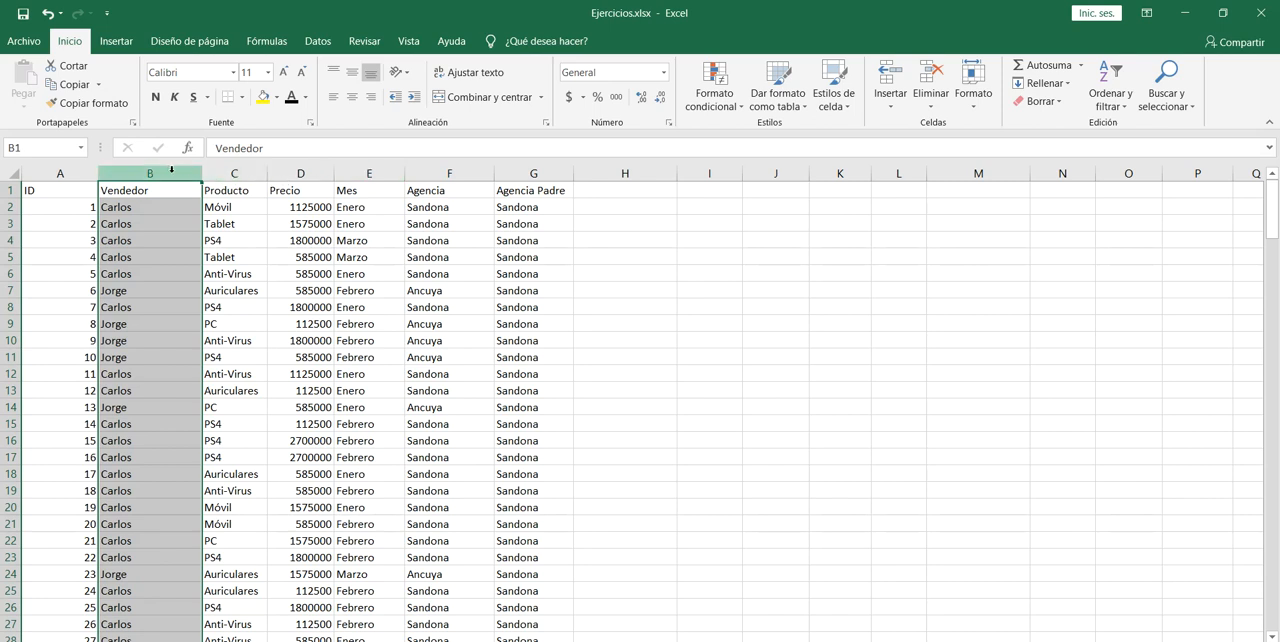
pyautogui.click(369, 172)
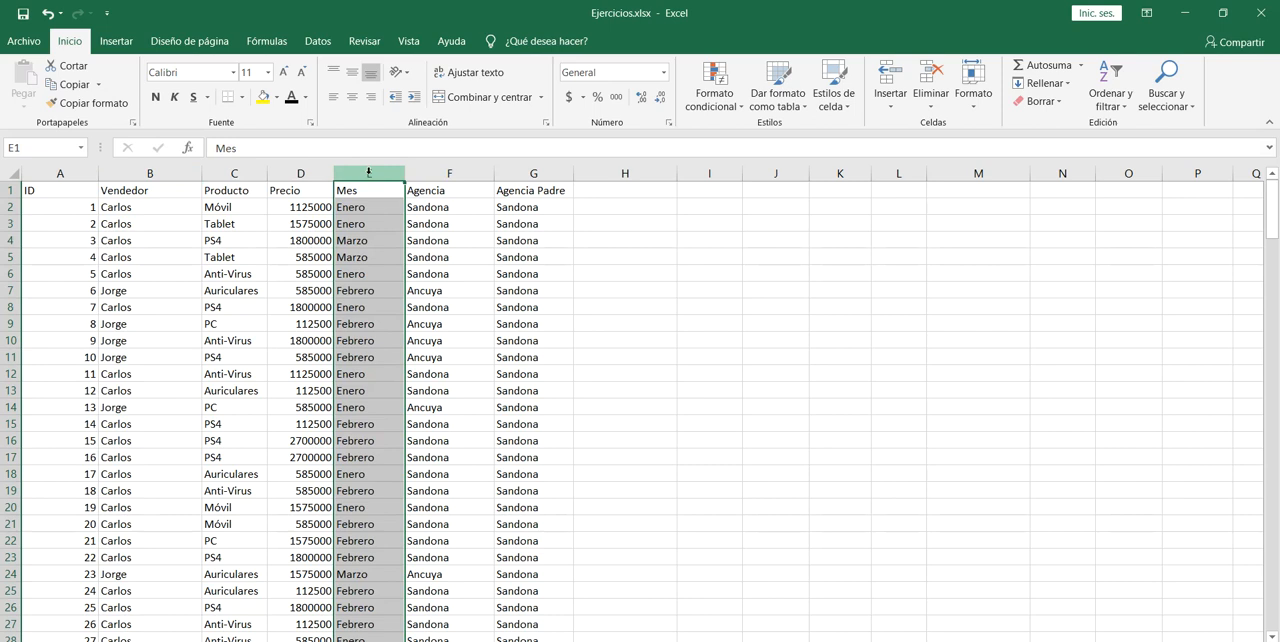
pyautogui.click(307, 172)
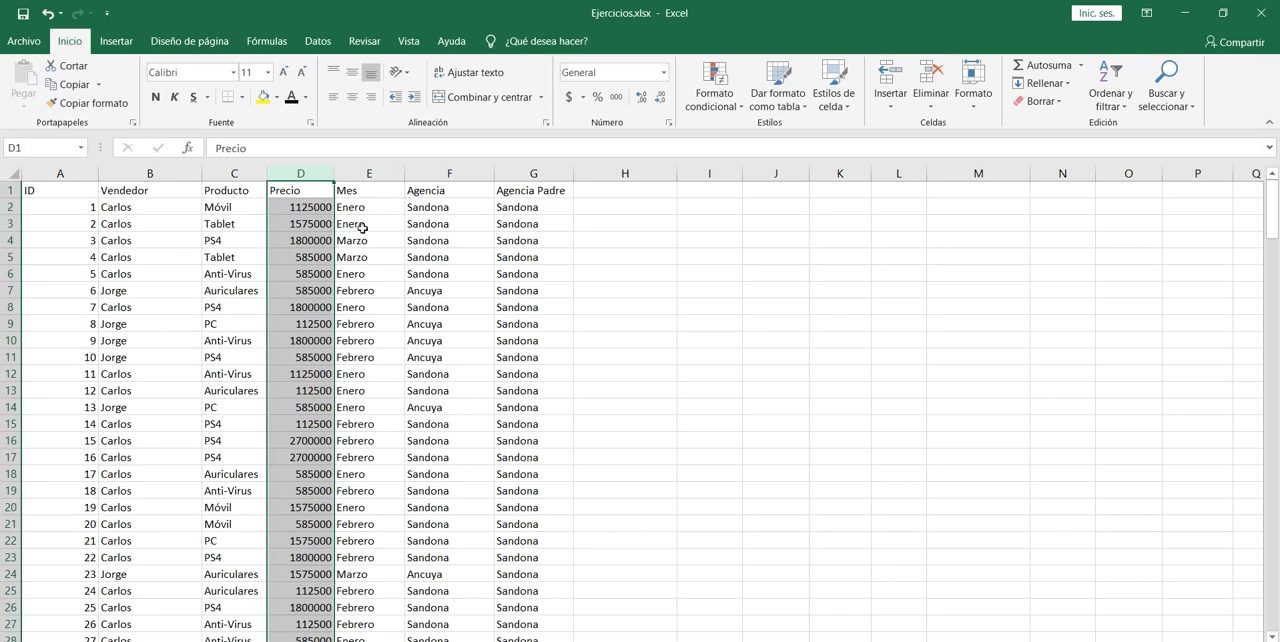
pyautogui.click(173, 189)
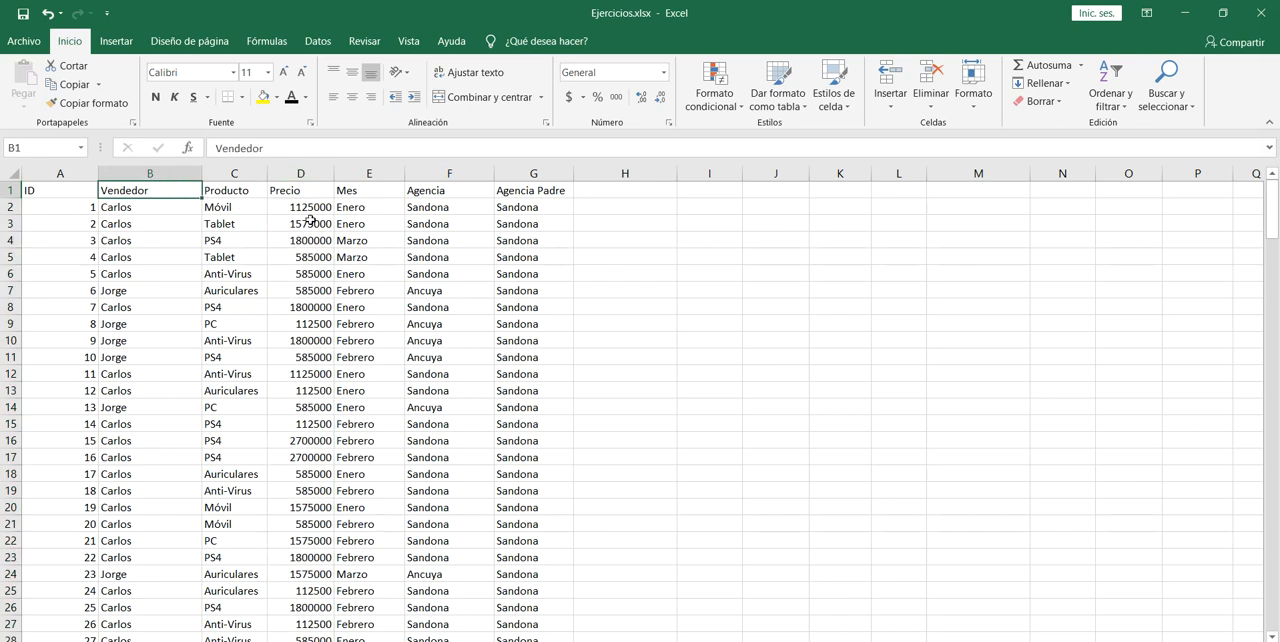
pyautogui.click(141, 224)
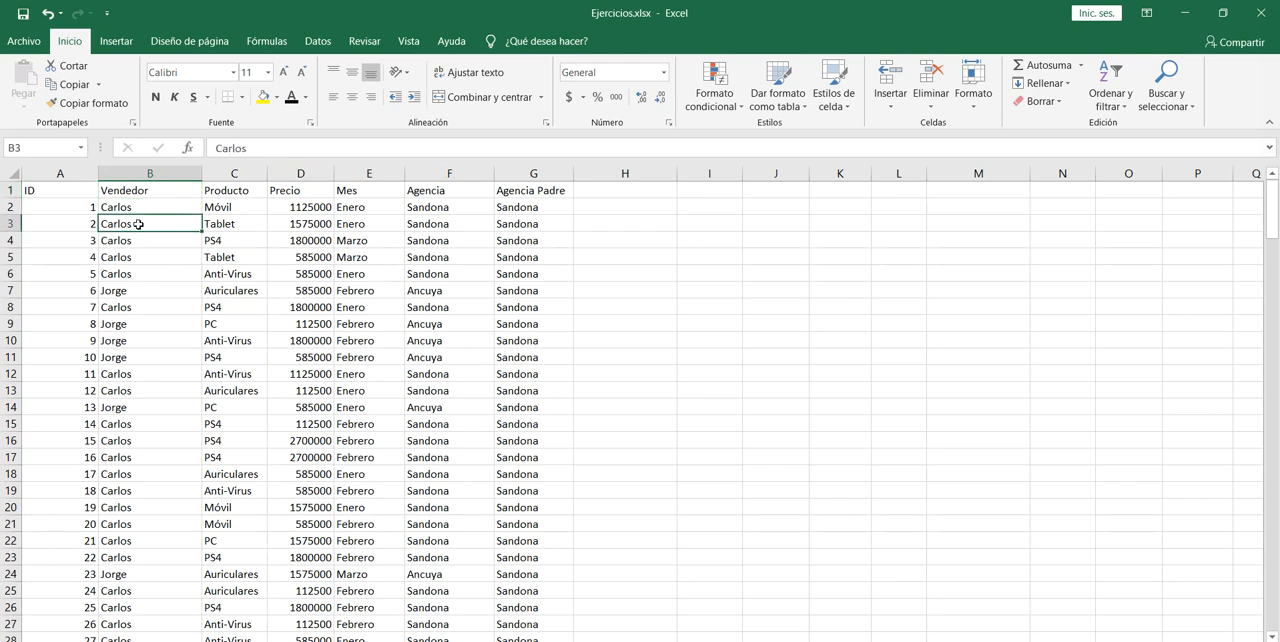
# Convert the sales data range A1:G201 into a table with headers.
pyautogui.click(46, 192)
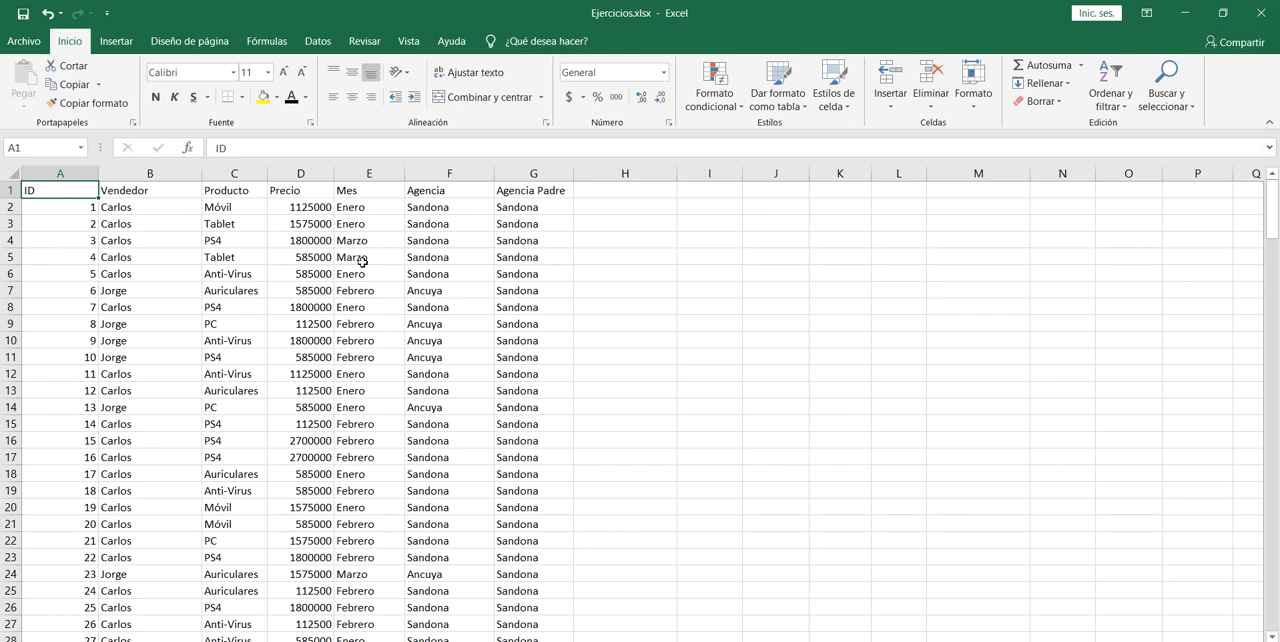
pyautogui.hotkey('ctrl', 'shift', 'Down')
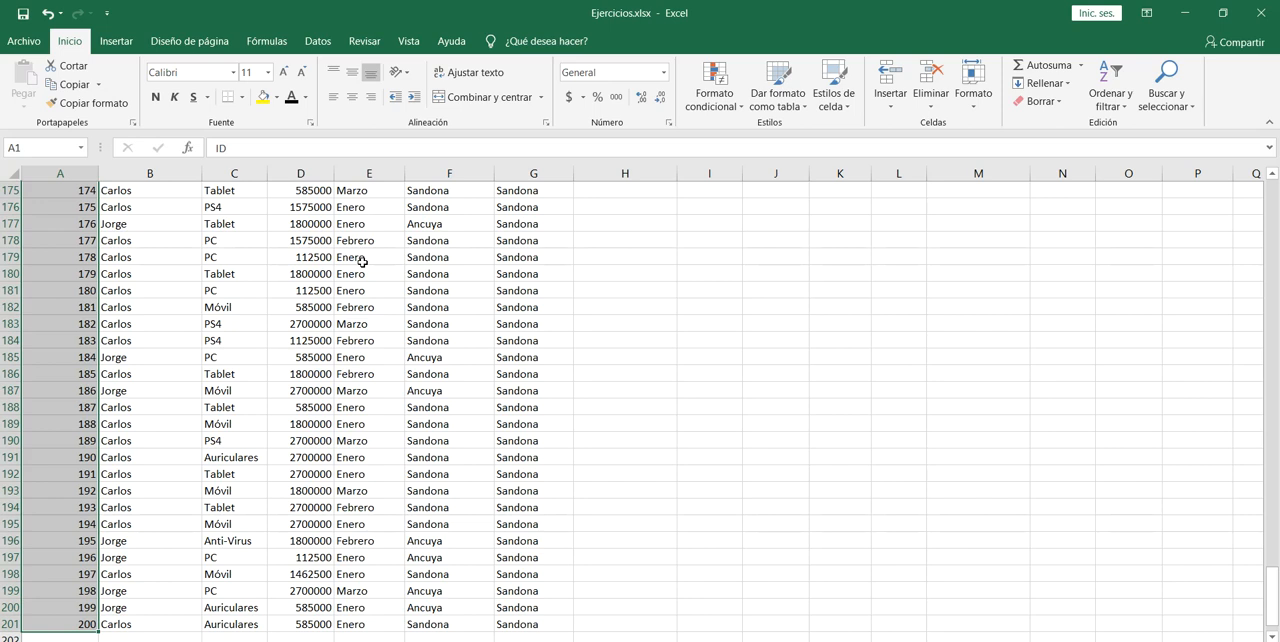
pyautogui.hotkey('ctrl', 'shift', 'Right')
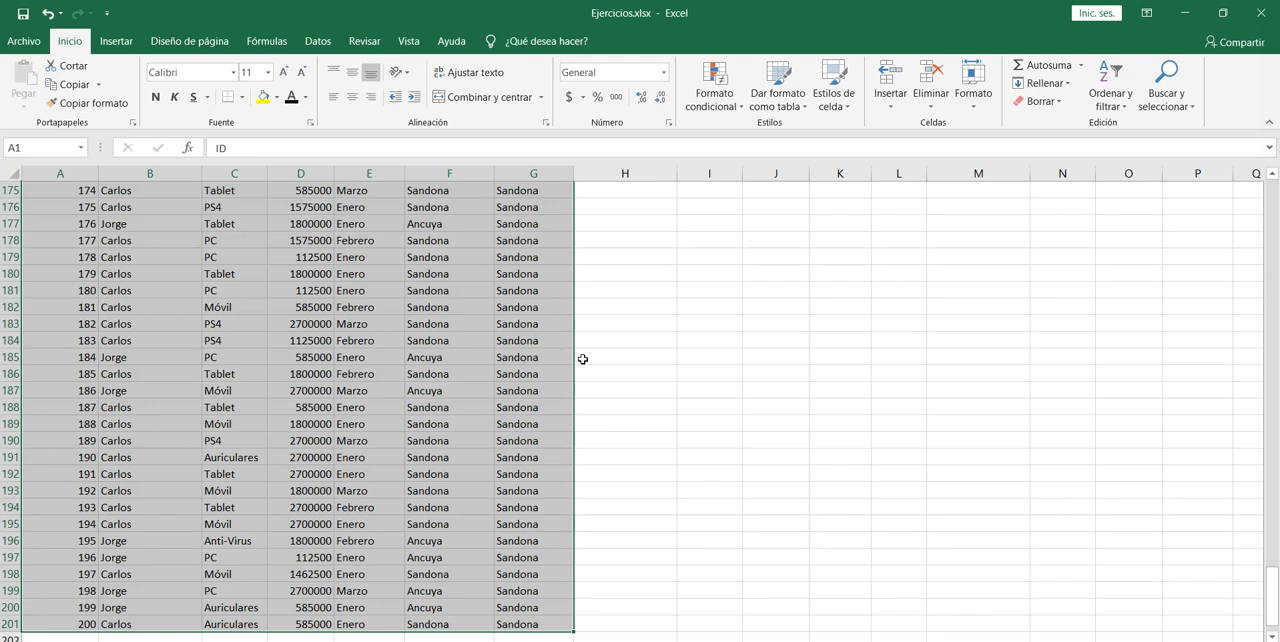
pyautogui.press('alt')
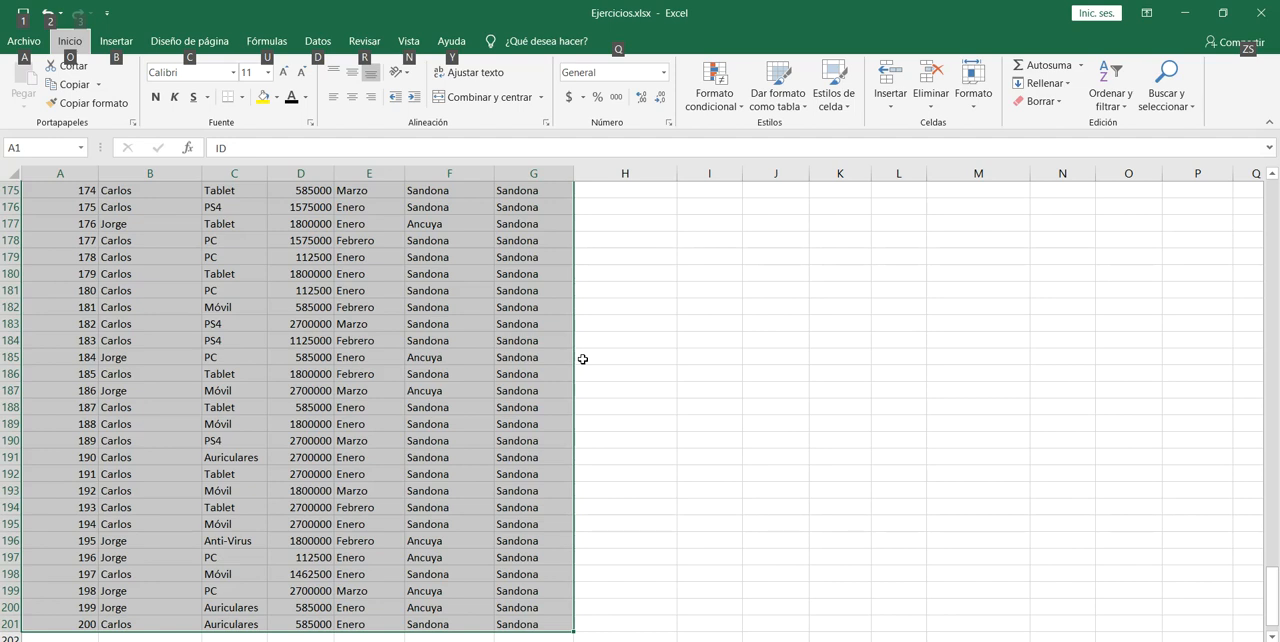
pyautogui.press('b')
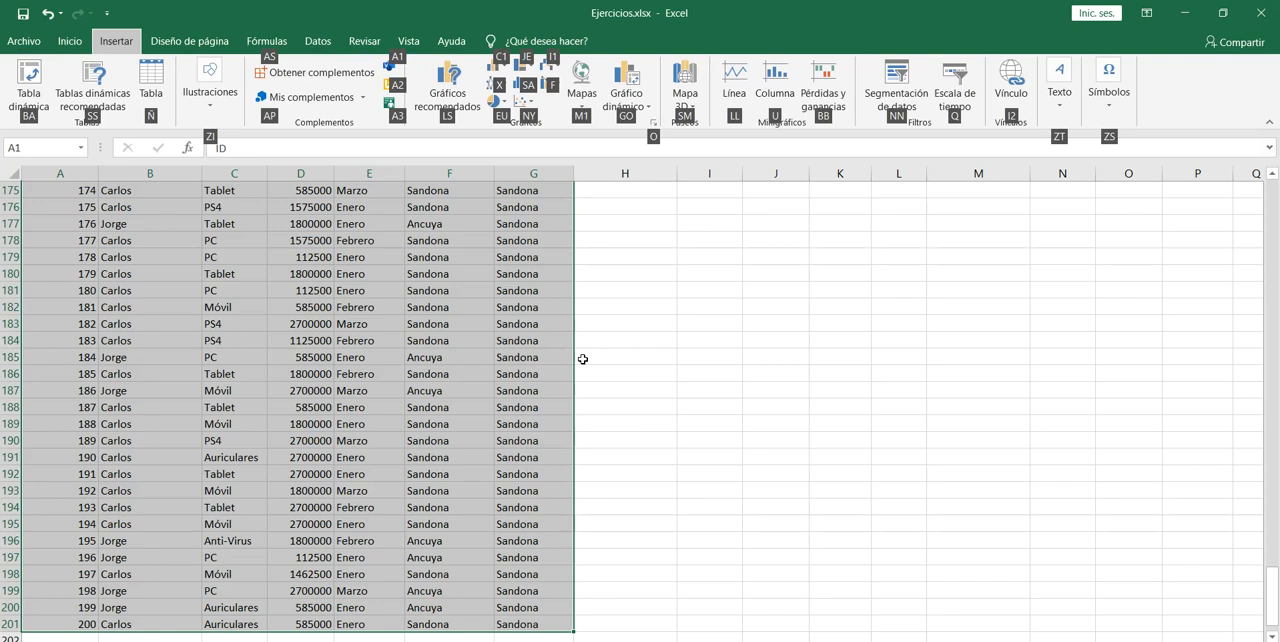
pyautogui.press('ntilde')
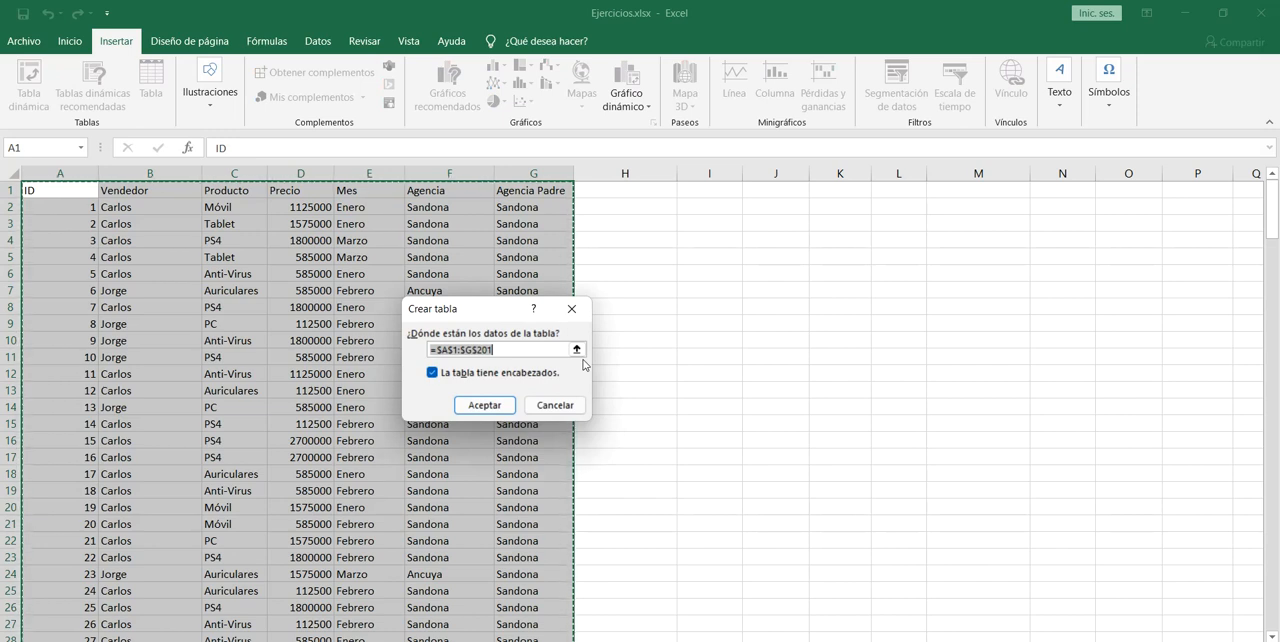
pyautogui.press('Return')
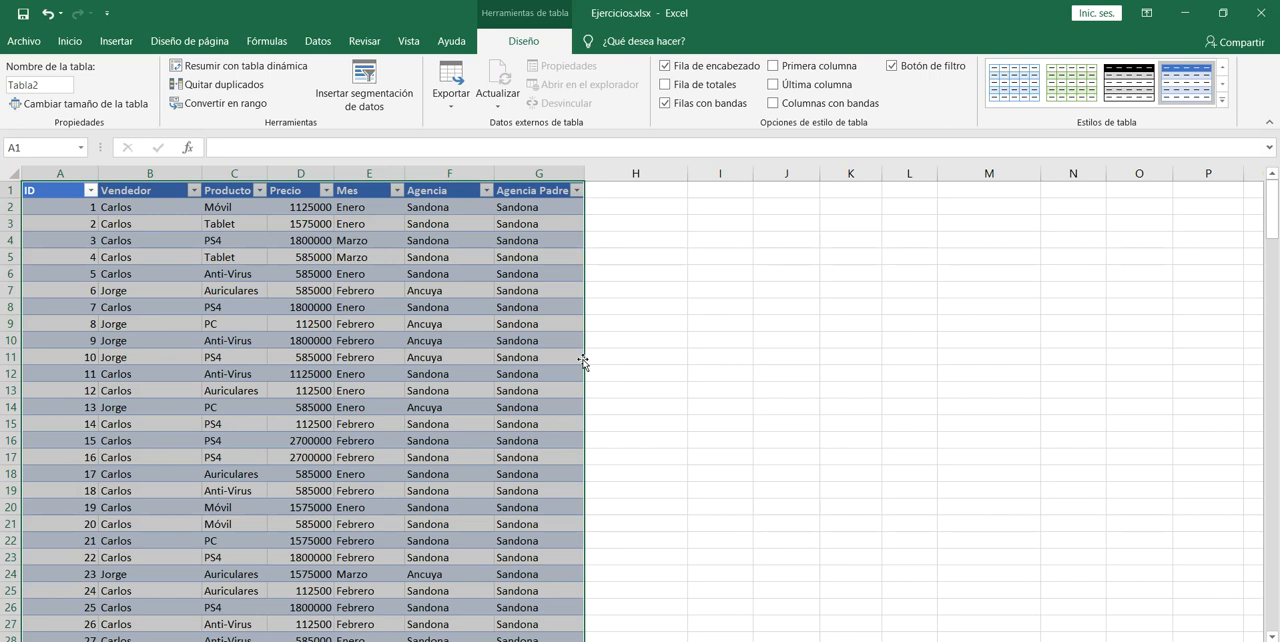
pyautogui.click(690, 323)
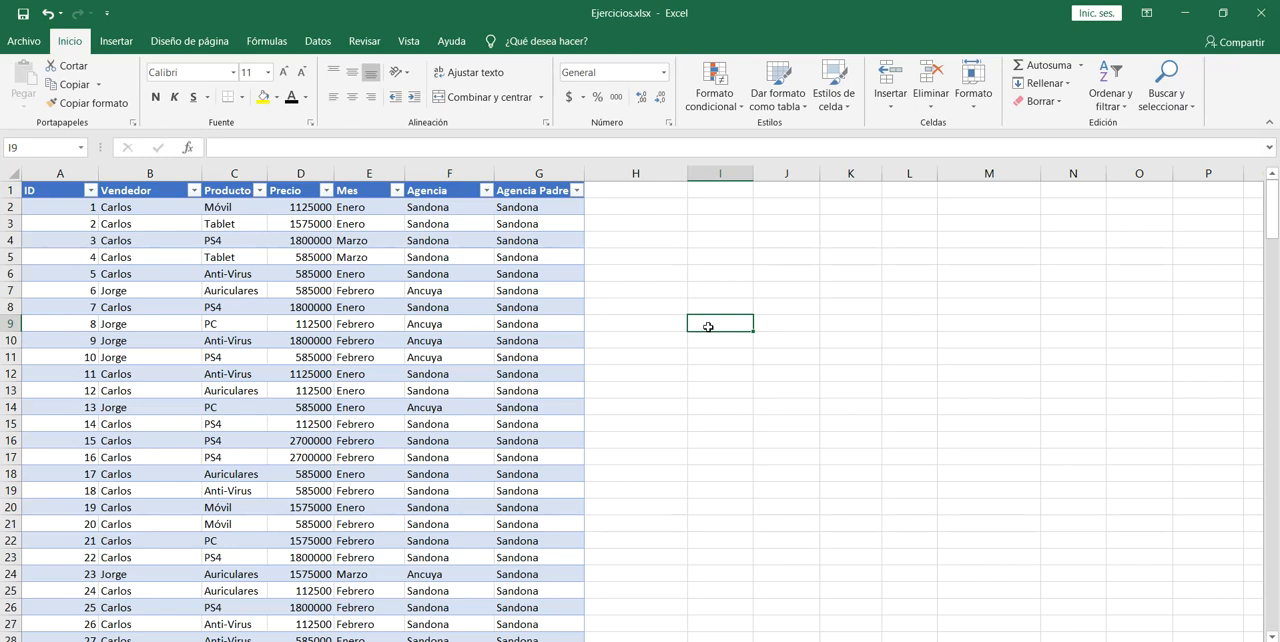
pyautogui.press('alt')
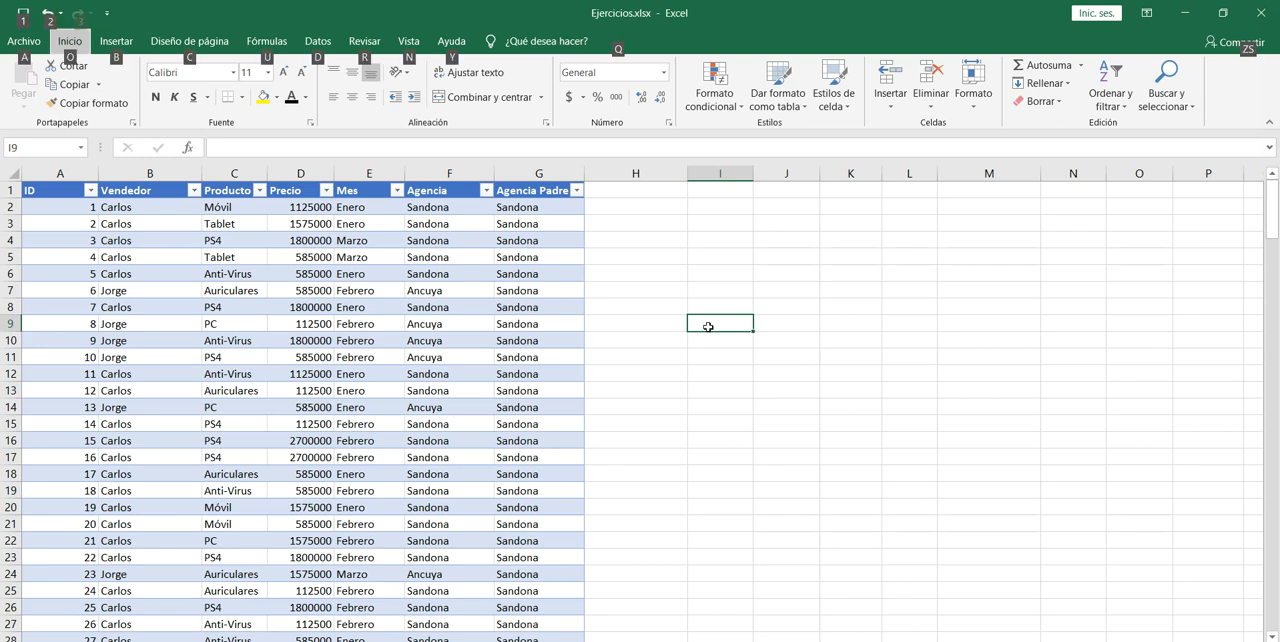
pyautogui.press('b')
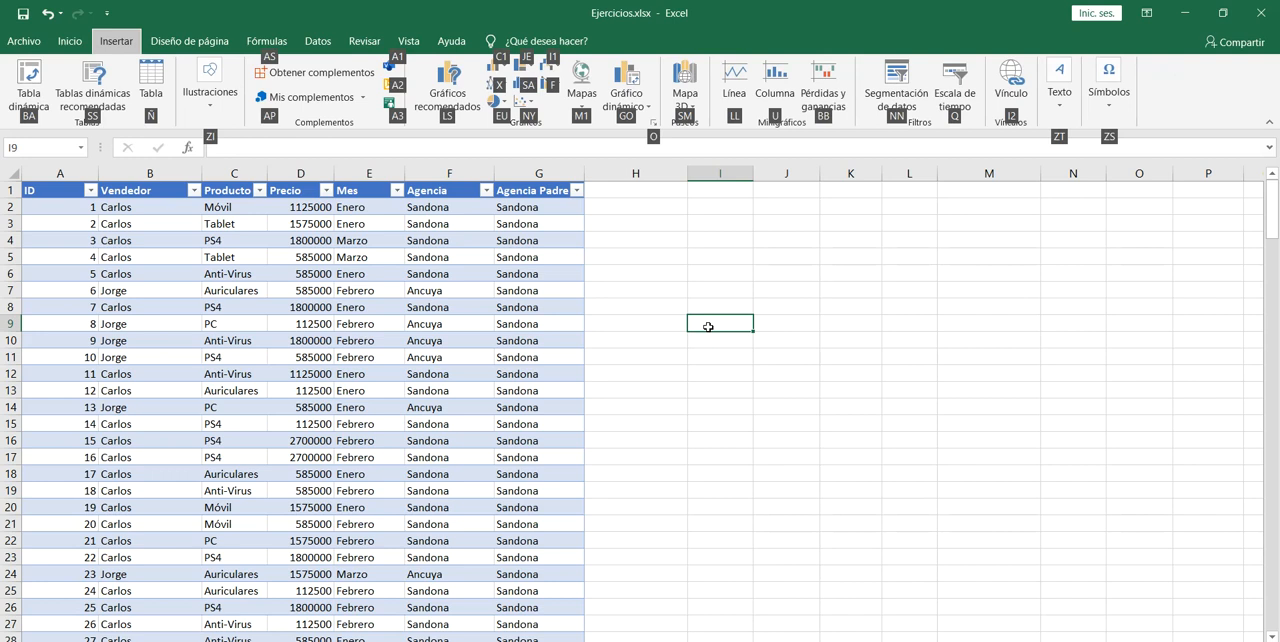
pyautogui.press('b')
pyautogui.press('a')
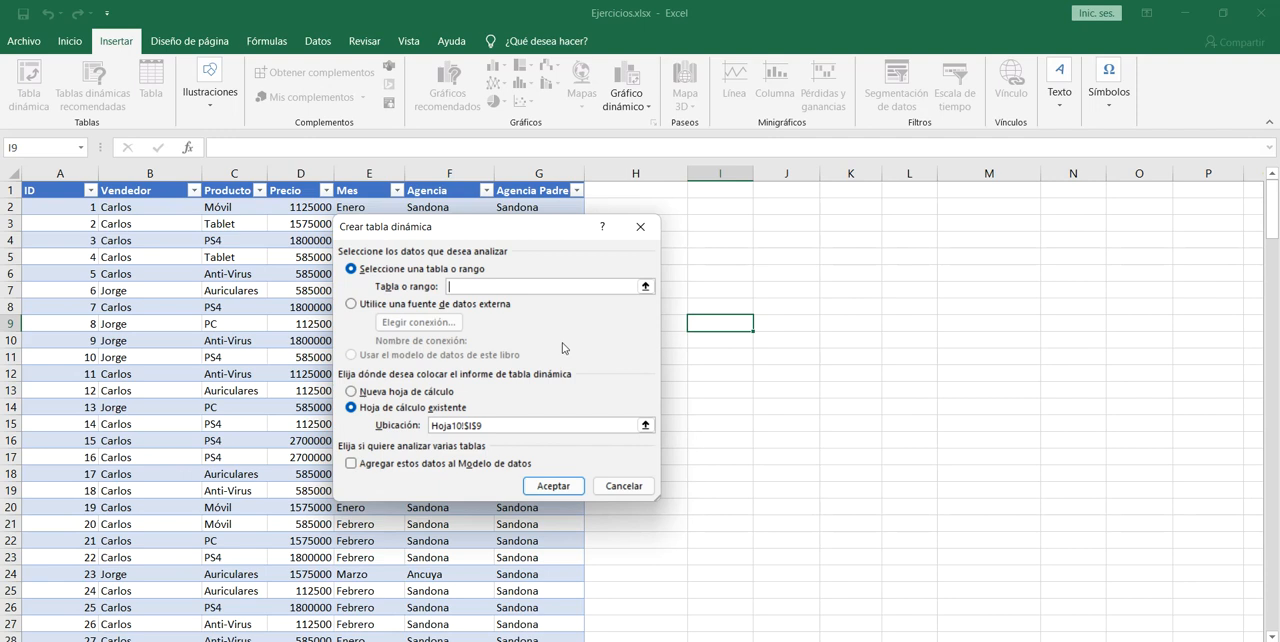
pyautogui.press('Escape')
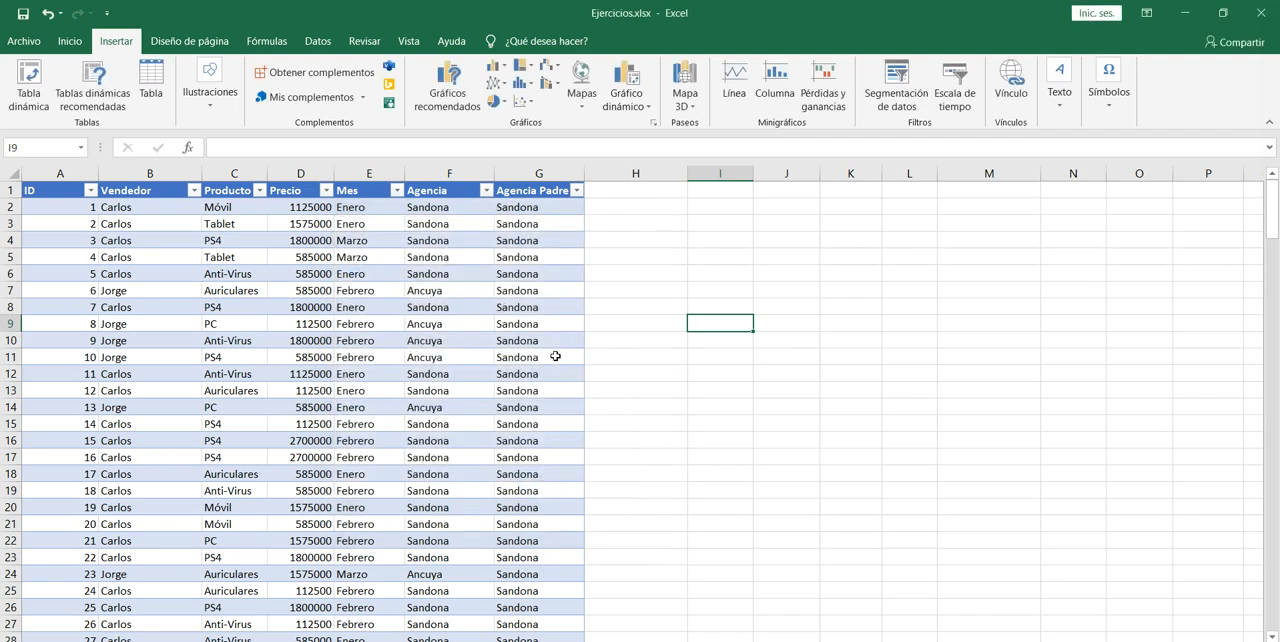
# Create a pivot table from the sales table Tabla2 on a new worksheet.
pyautogui.press('Left')
pyautogui.press('Left')
pyautogui.press('Left')
pyautogui.press('Left')
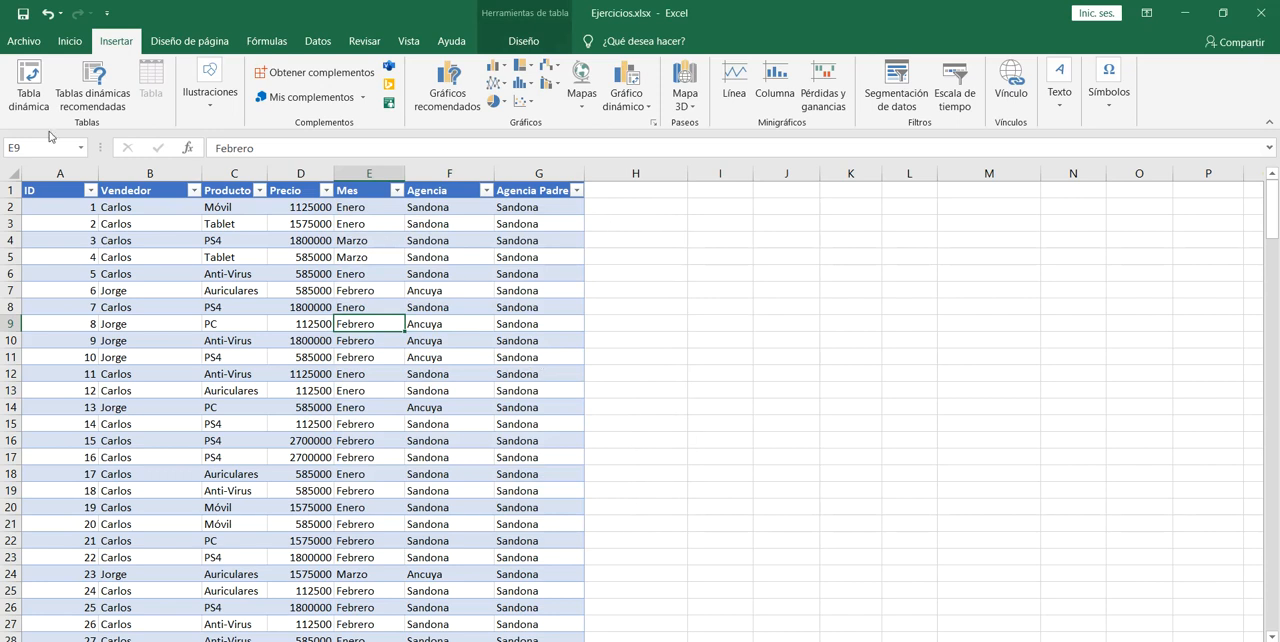
pyautogui.press('alt')
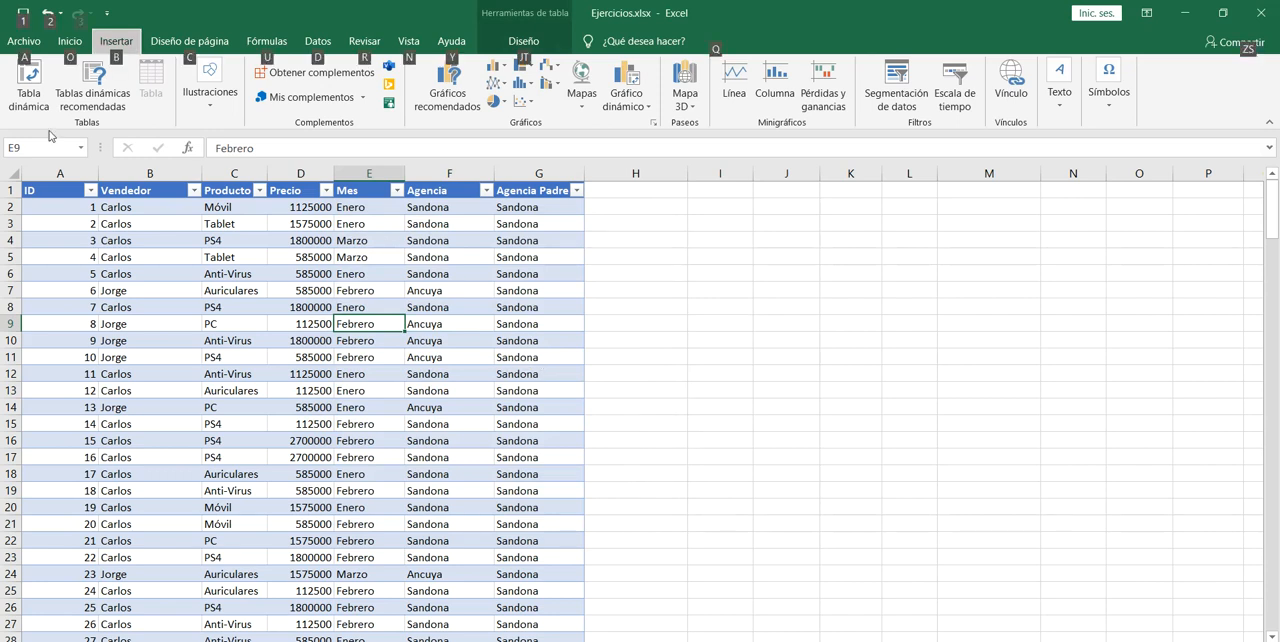
pyautogui.press('b')
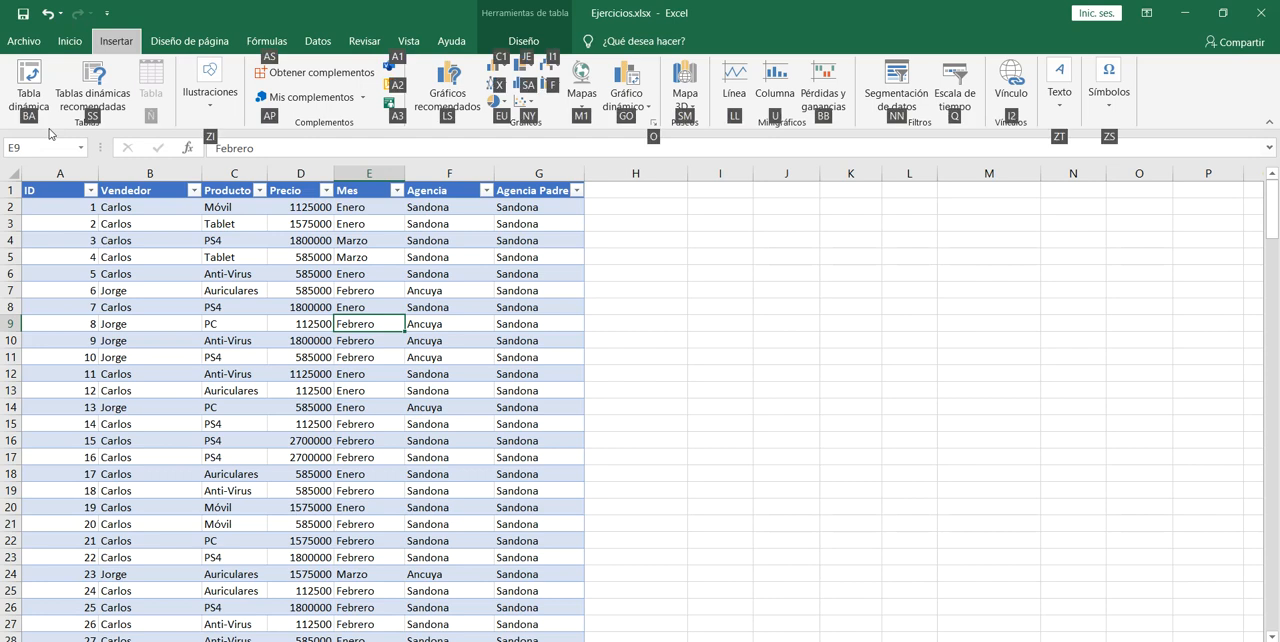
pyautogui.press('b')
pyautogui.press('a')
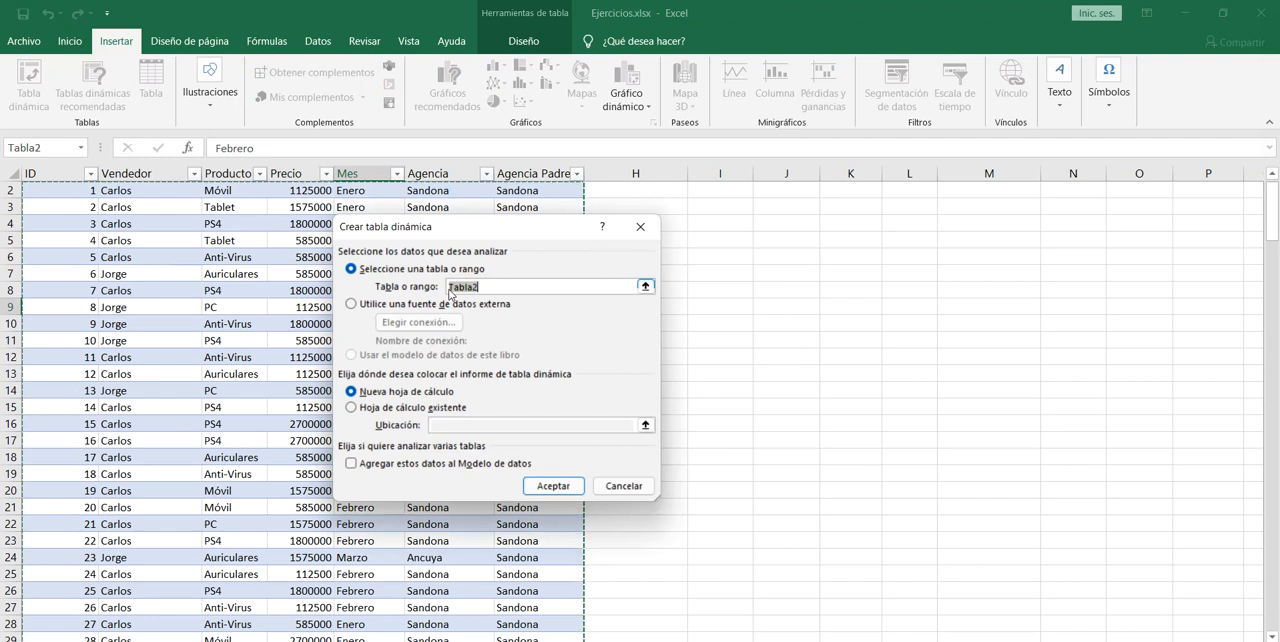
pyautogui.press('Return')
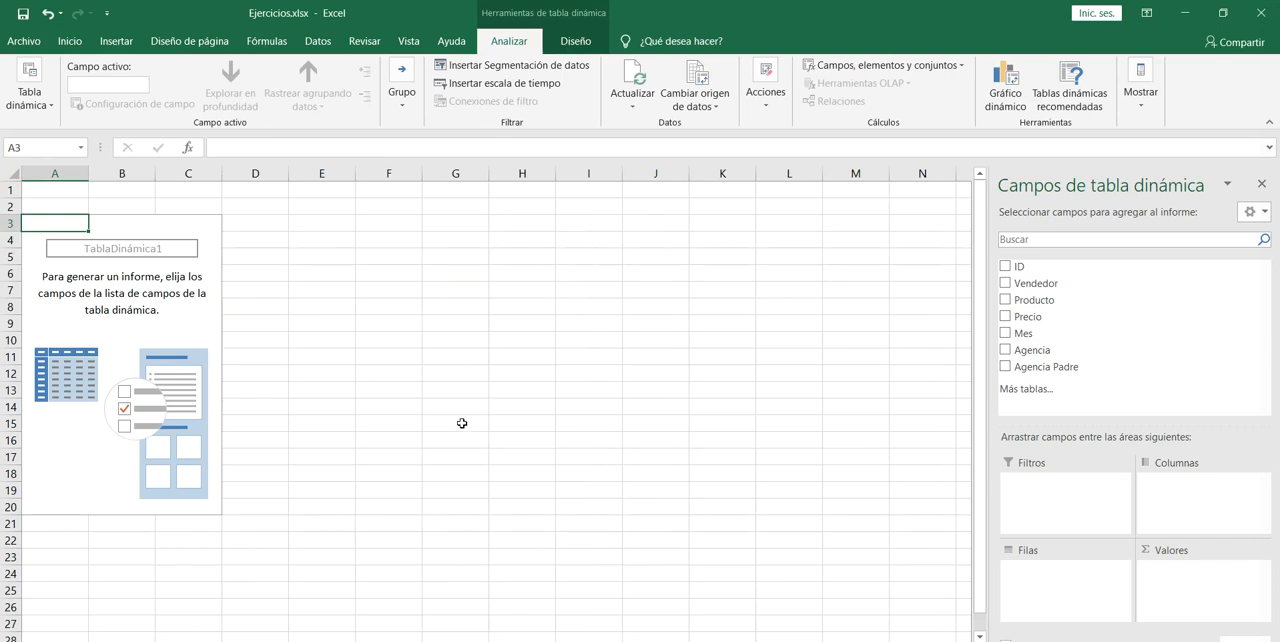
pyautogui.press('Up')
pyautogui.press('Down')
pyautogui.press('Up')
pyautogui.press('Down')
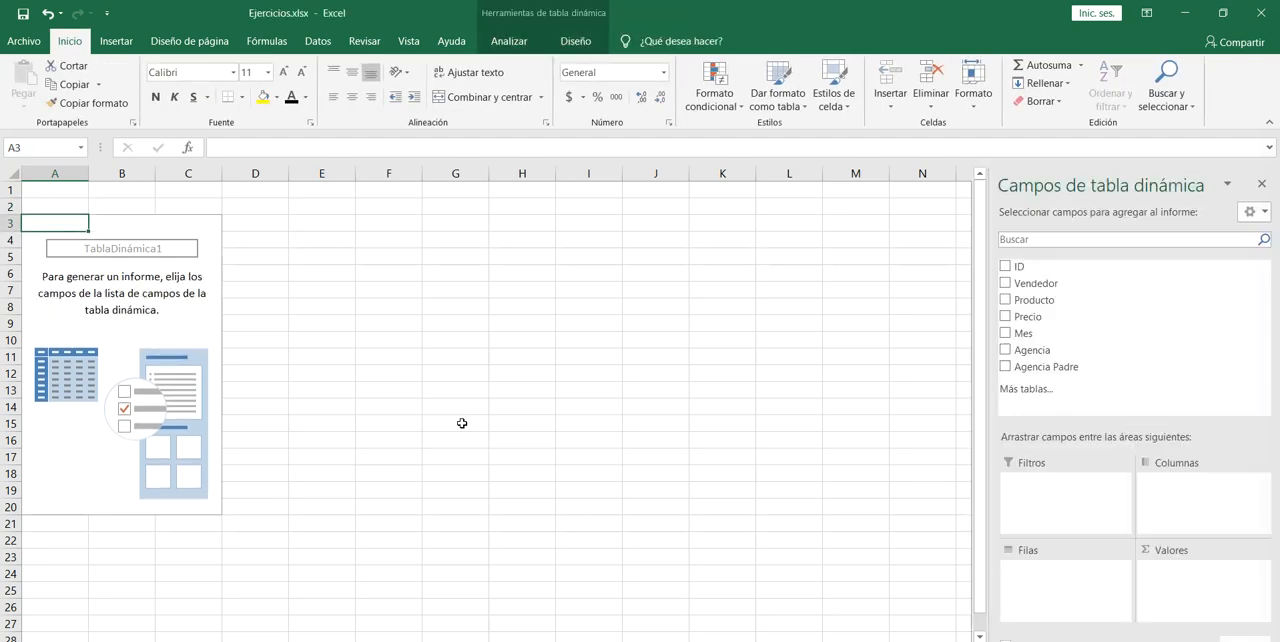
pyautogui.press('alt')
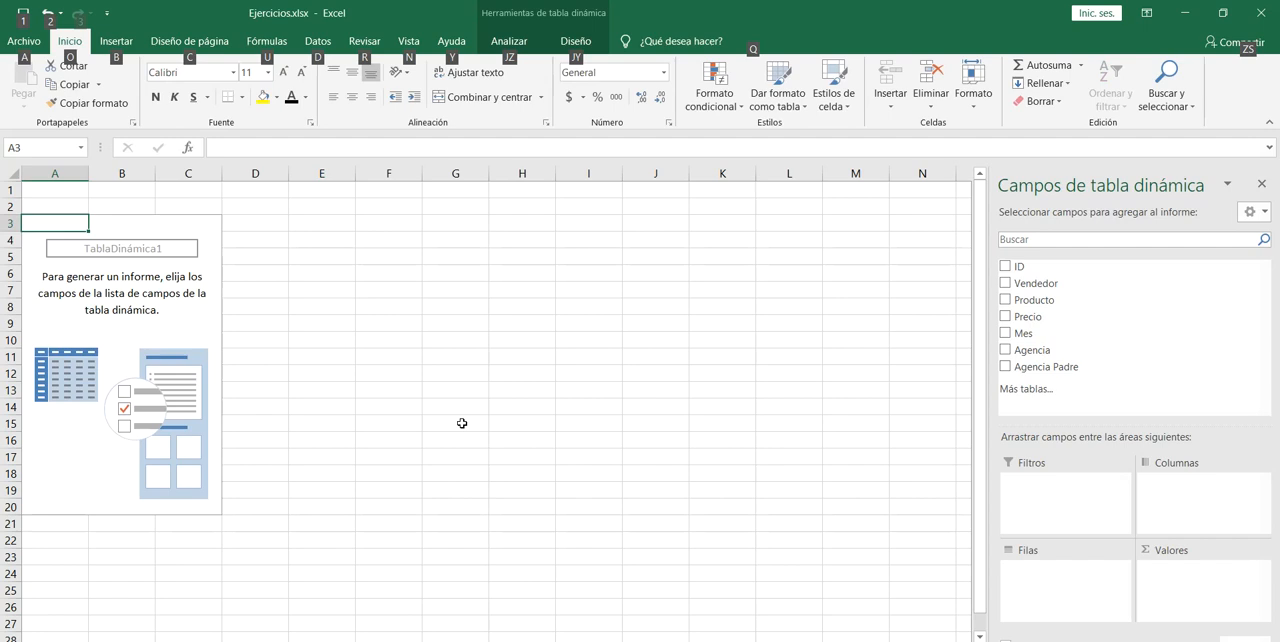
pyautogui.press('alt')
pyautogui.press('Right')
pyautogui.press('Left')
pyautogui.press('Down')
pyautogui.press('Down')
pyautogui.press('Up')
pyautogui.press('Up')
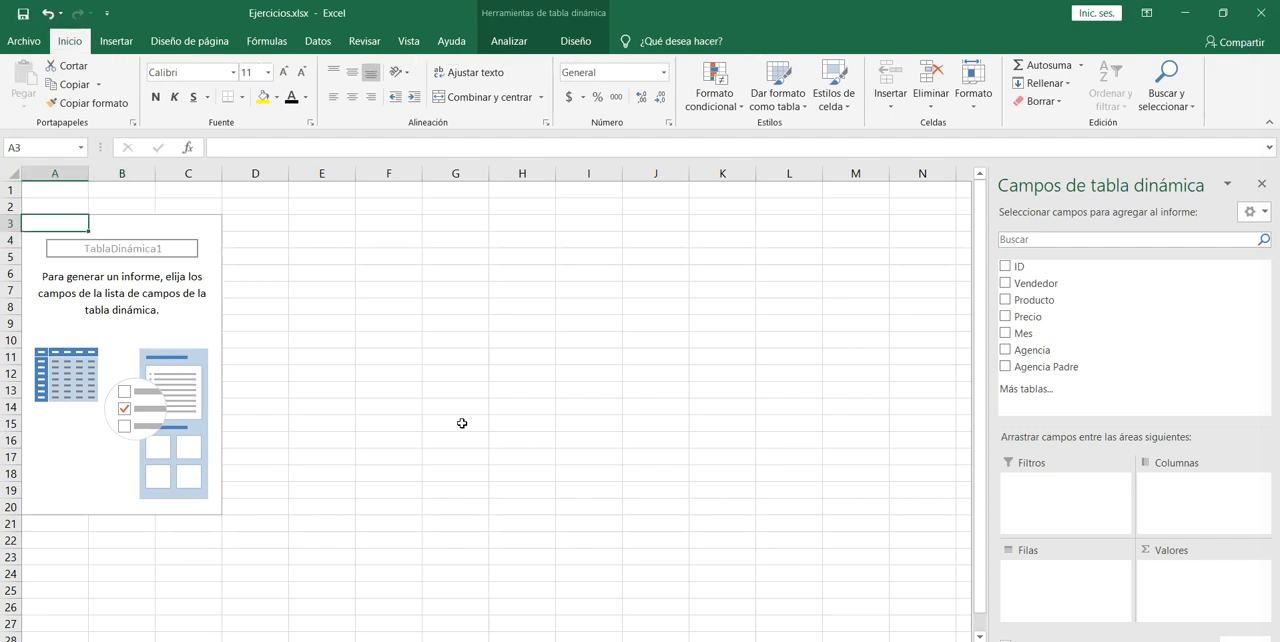
pyautogui.press('Up')
pyautogui.press('Down')
# Hide the field list of the empty pivot table at cell A3.
pyautogui.hotkey('shift', 'F10')
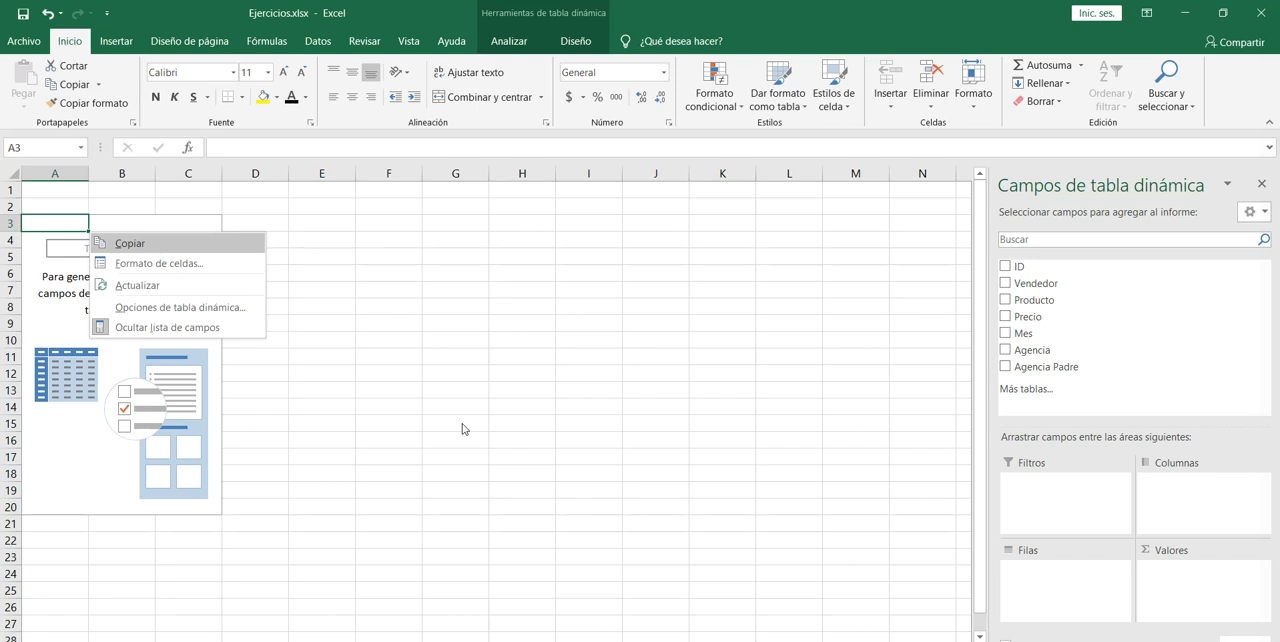
pyautogui.press('Down')
pyautogui.press('Down')
pyautogui.press('Down')
pyautogui.press('Down')
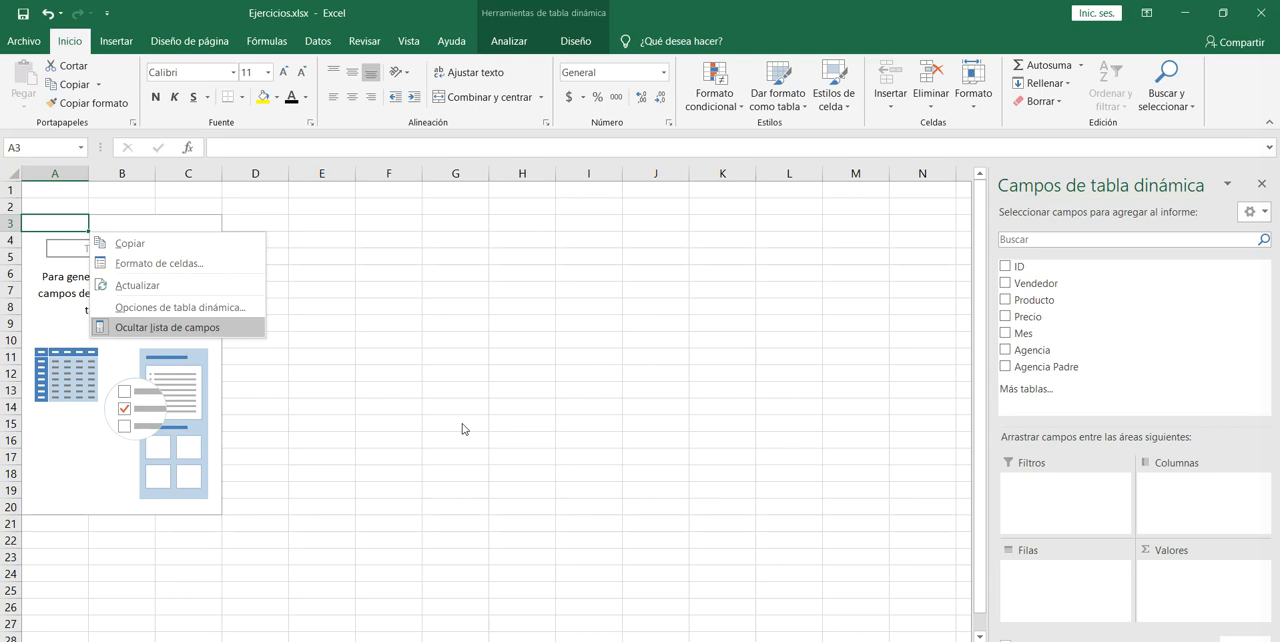
pyautogui.press('Return')
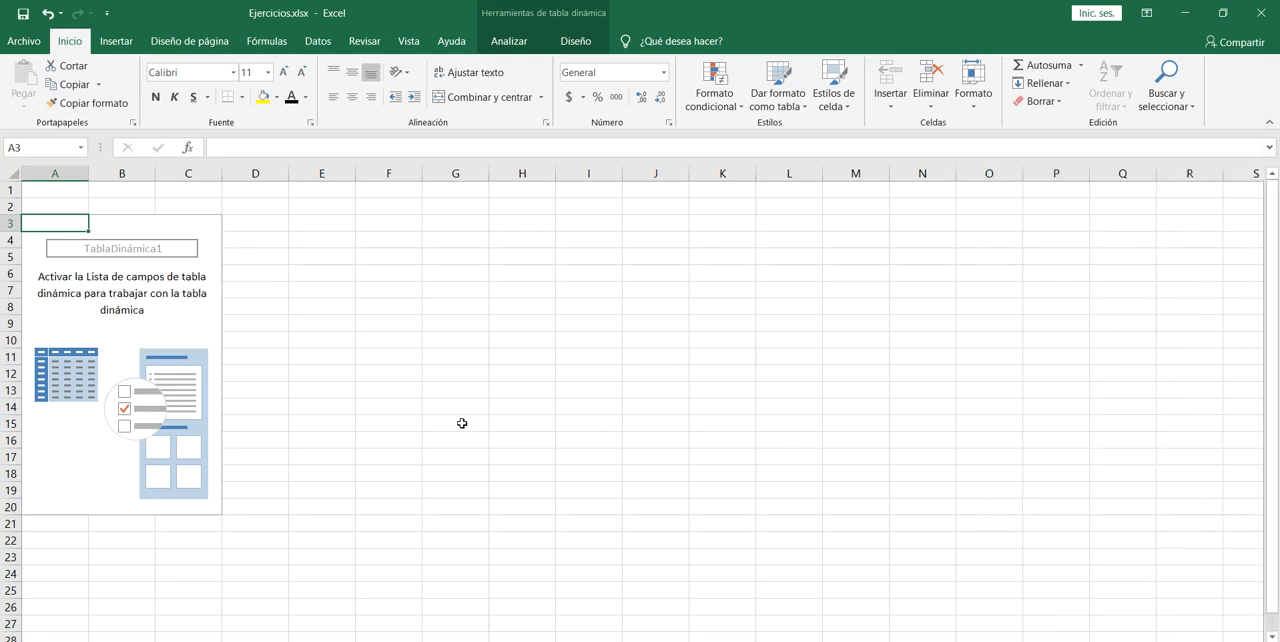
# Show the field list of the empty pivot table again.
pyautogui.hotkey('shift', 'F10')
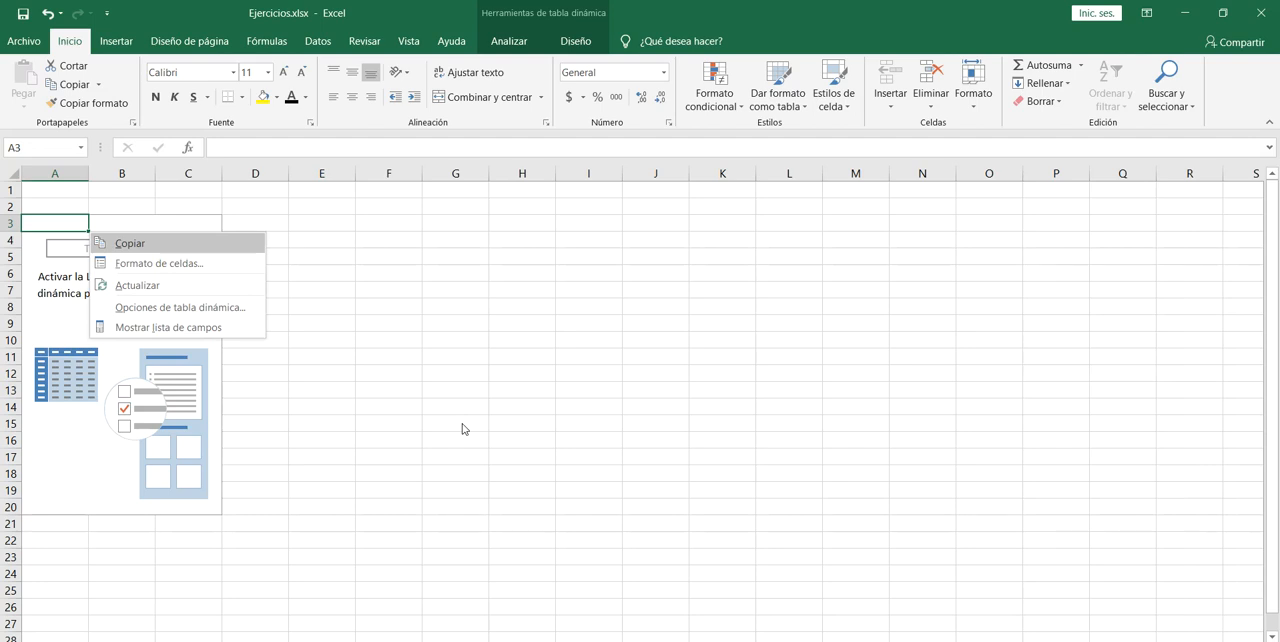
pyautogui.press('Down')
pyautogui.press('Down')
pyautogui.press('Down')
pyautogui.press('Down')
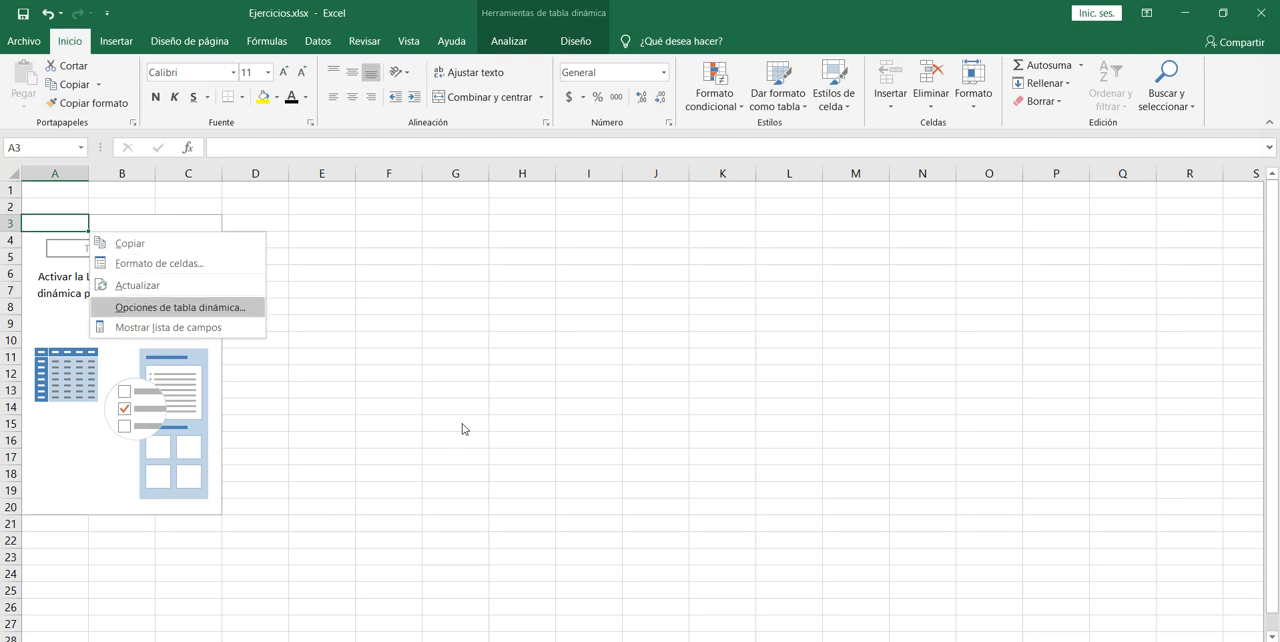
pyautogui.press('Return')
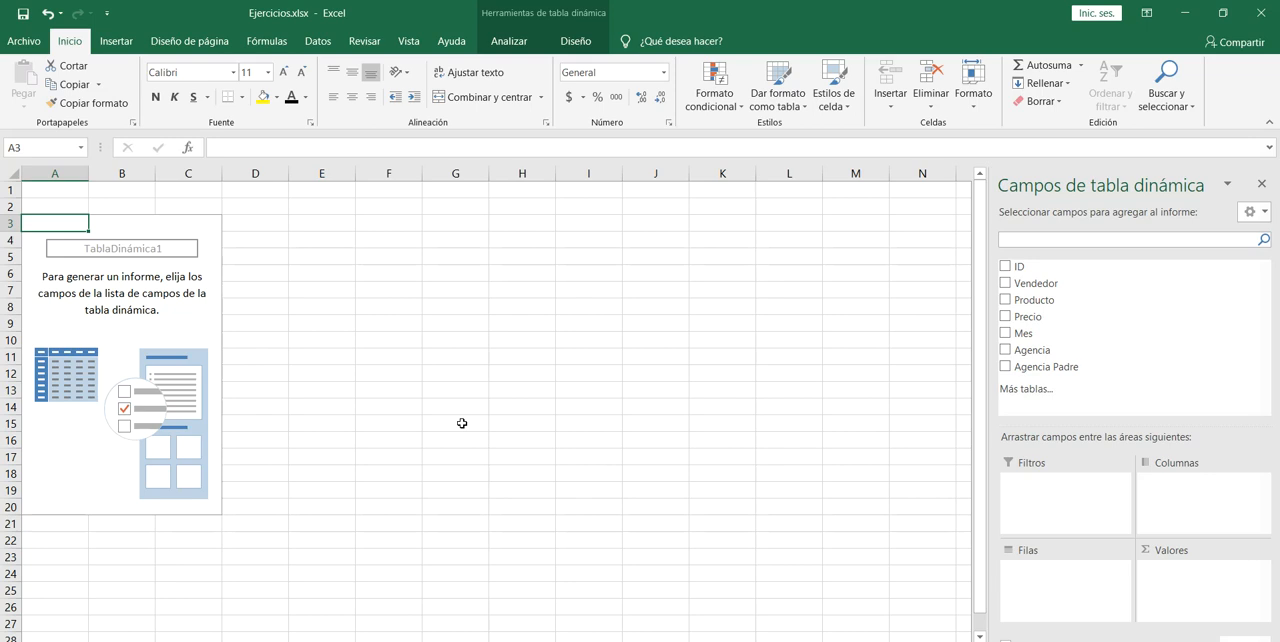
# Review the available fields in the pivot table's field list, from ID through Mes.
pyautogui.press('Tab')
pyautogui.press('Down')
pyautogui.press('Down')
pyautogui.press('Up')
pyautogui.press('Up')
pyautogui.press('Down')
pyautogui.press('Up')
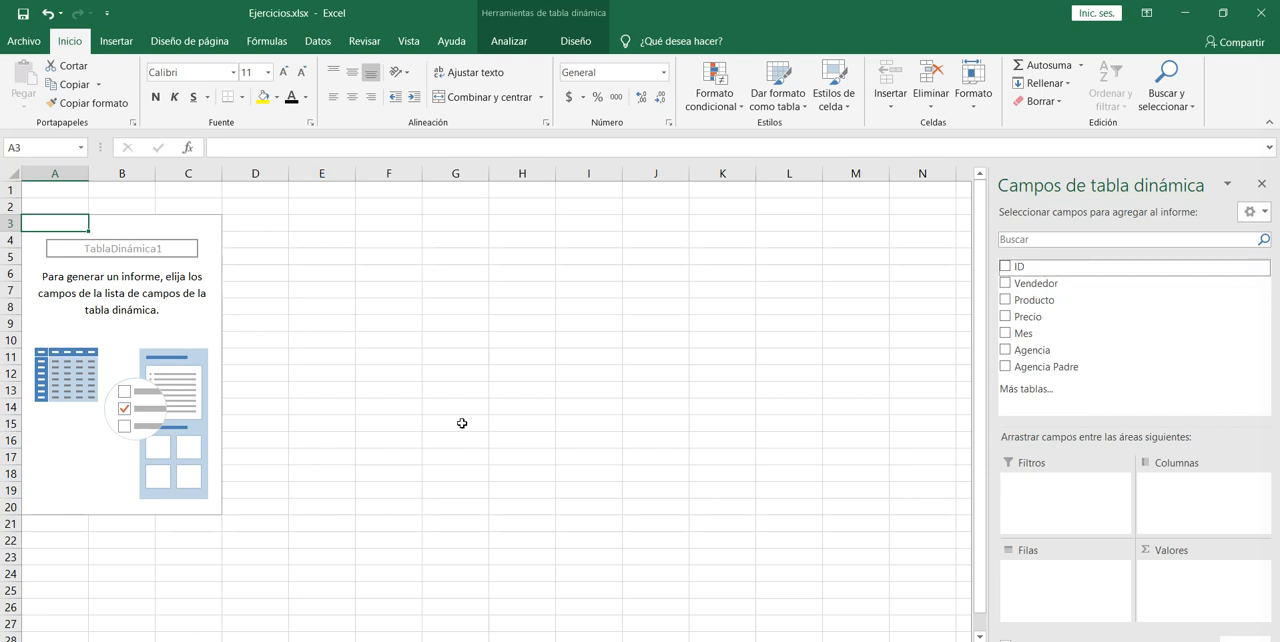
pyautogui.press('Down')
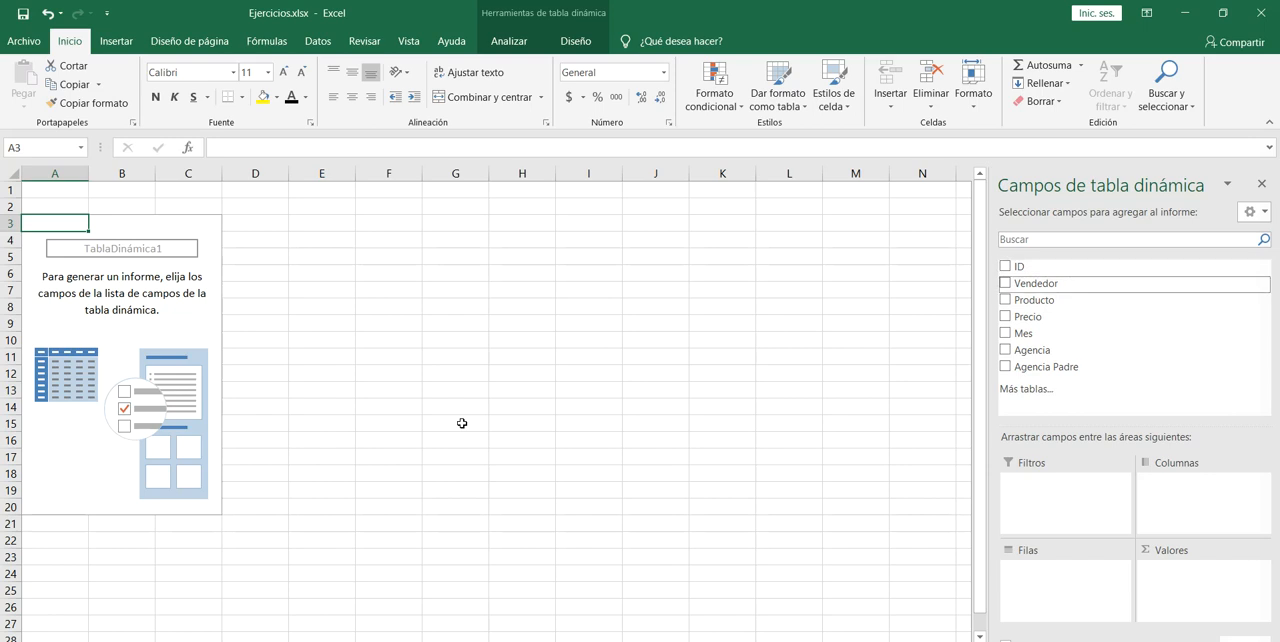
pyautogui.press('Down')
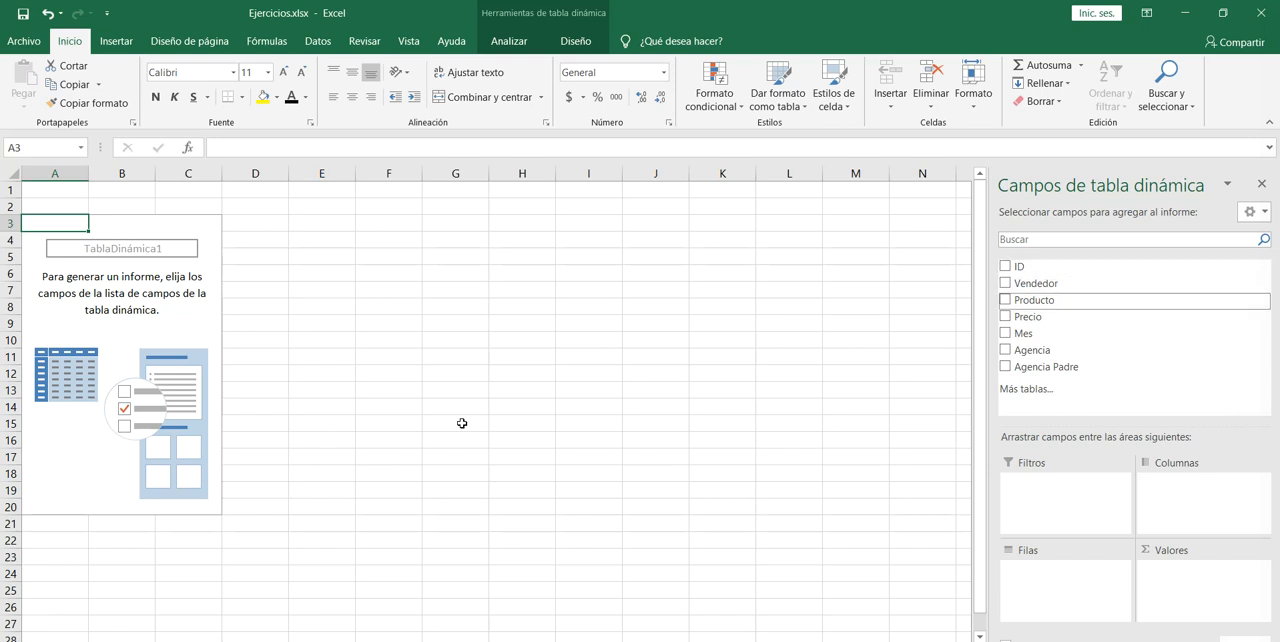
pyautogui.press('Down')
pyautogui.press('Down')
# Add the Vendedor field to the pivot table's row labels.
pyautogui.press('Up')
pyautogui.press('Up')
pyautogui.press('Up')
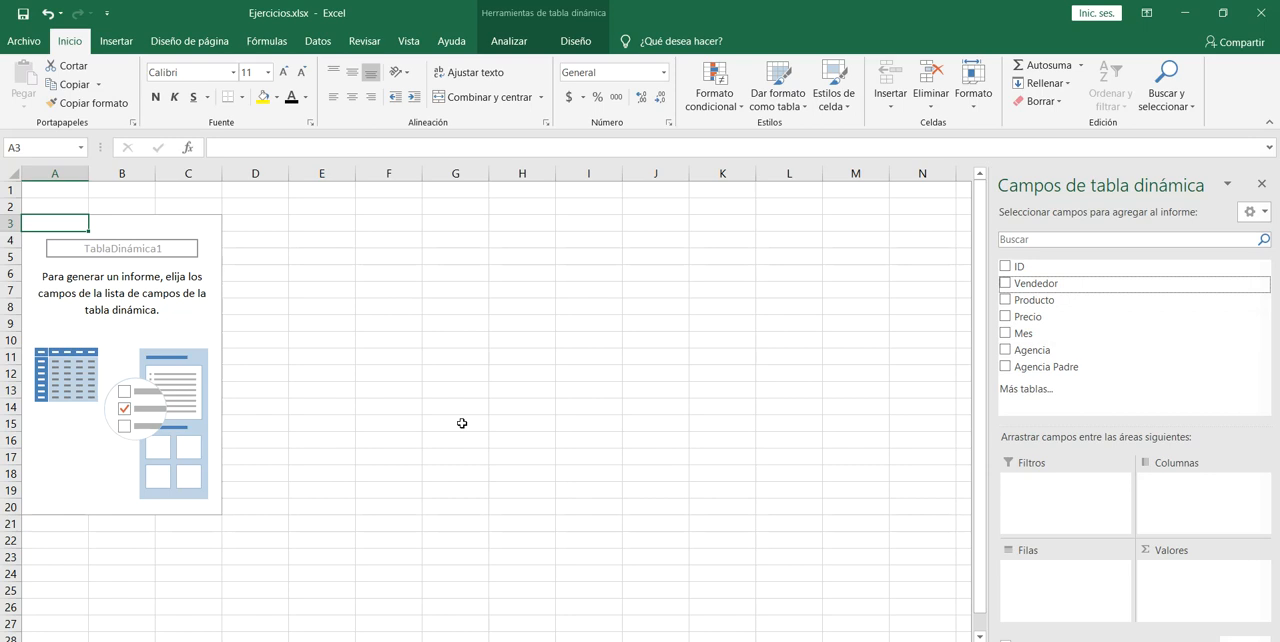
pyautogui.hotkey('shift', 'F10')
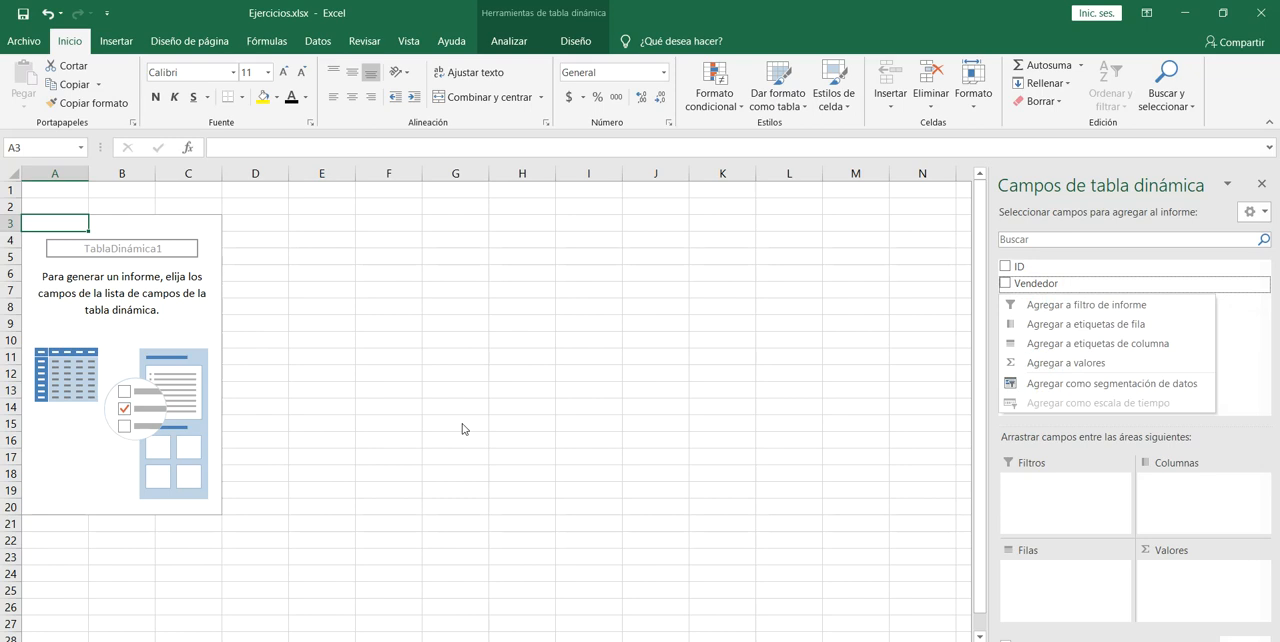
pyautogui.press('Down')
pyautogui.press('Down')
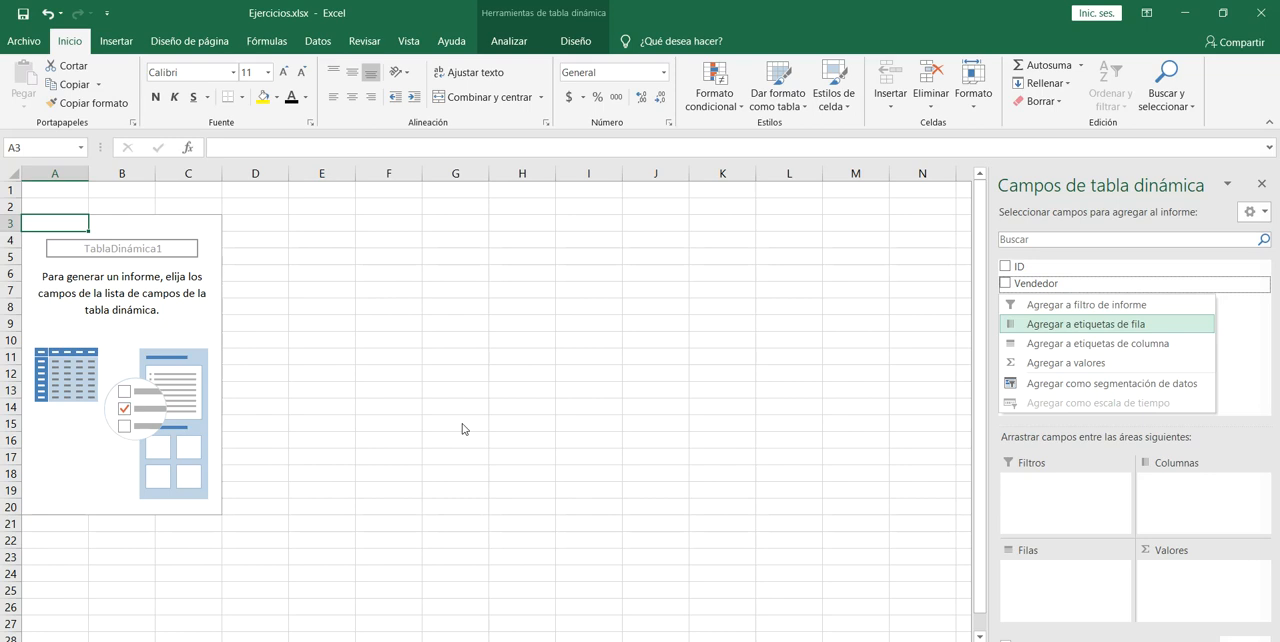
pyautogui.press('Down')
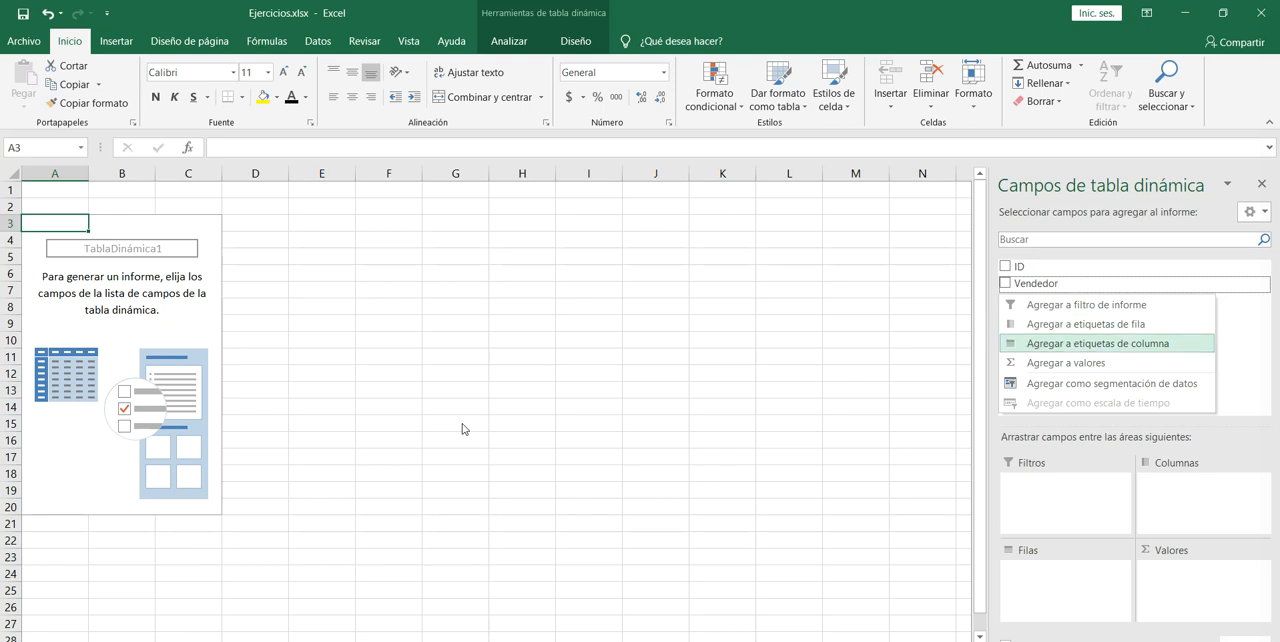
pyautogui.press('Up')
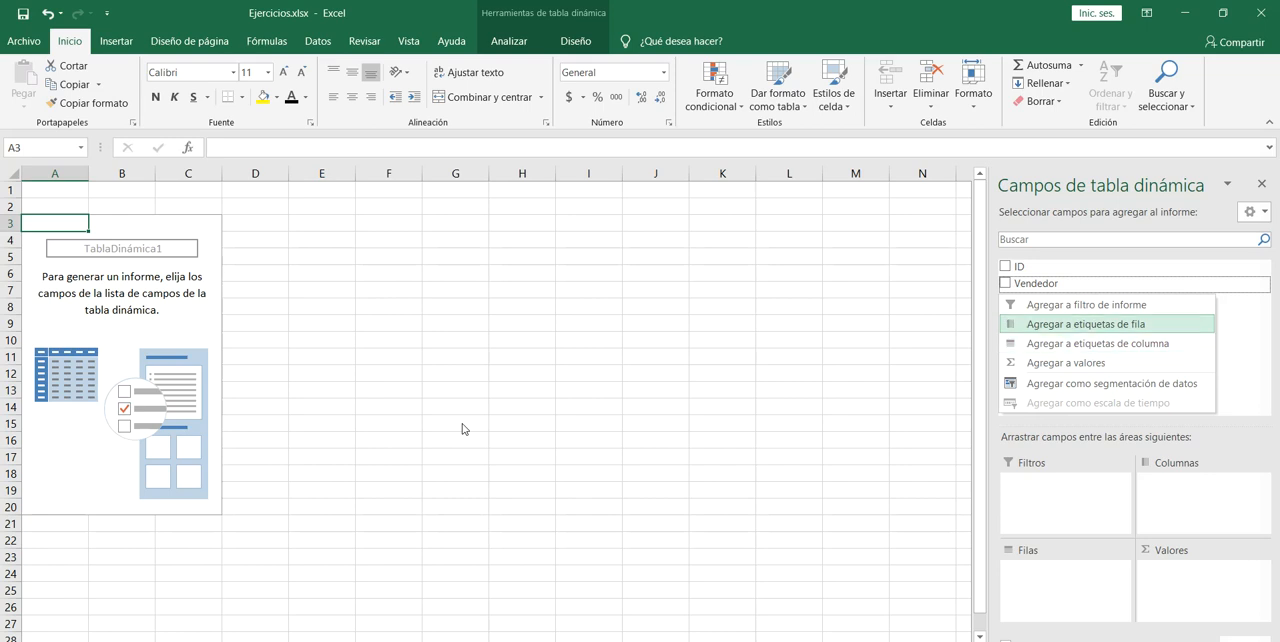
pyautogui.press('Return')
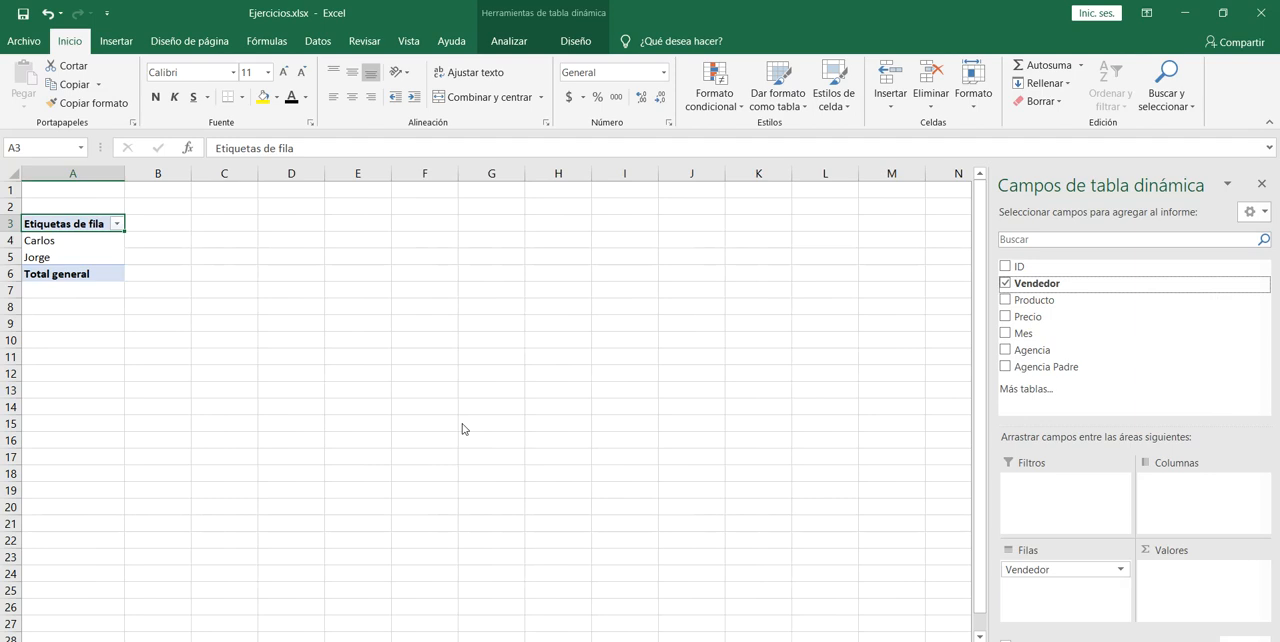
# Add the Precio field to the pivot table's values.
pyautogui.press('Down')
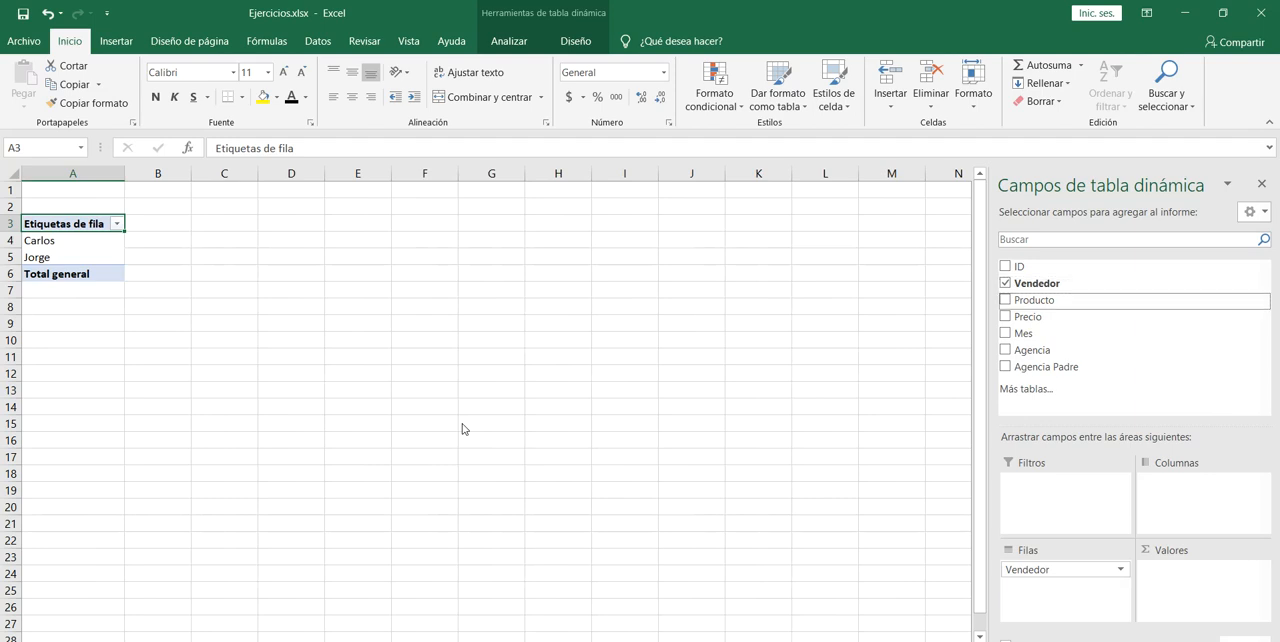
pyautogui.press('Down')
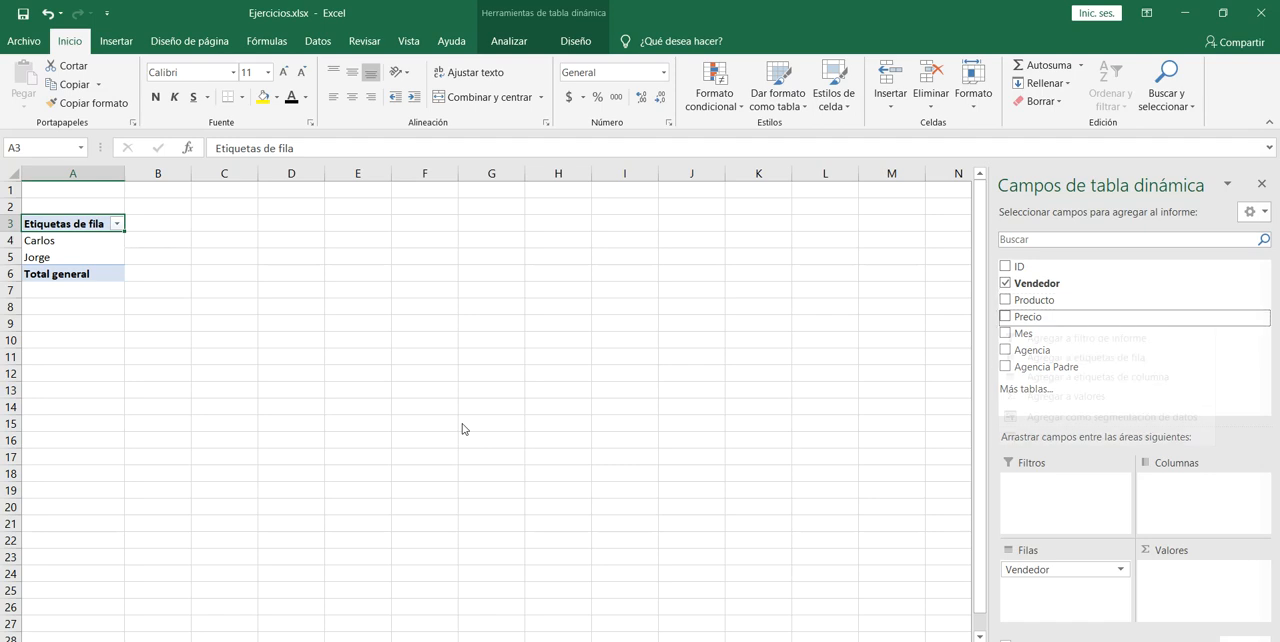
pyautogui.hotkey('shift', 'F10')
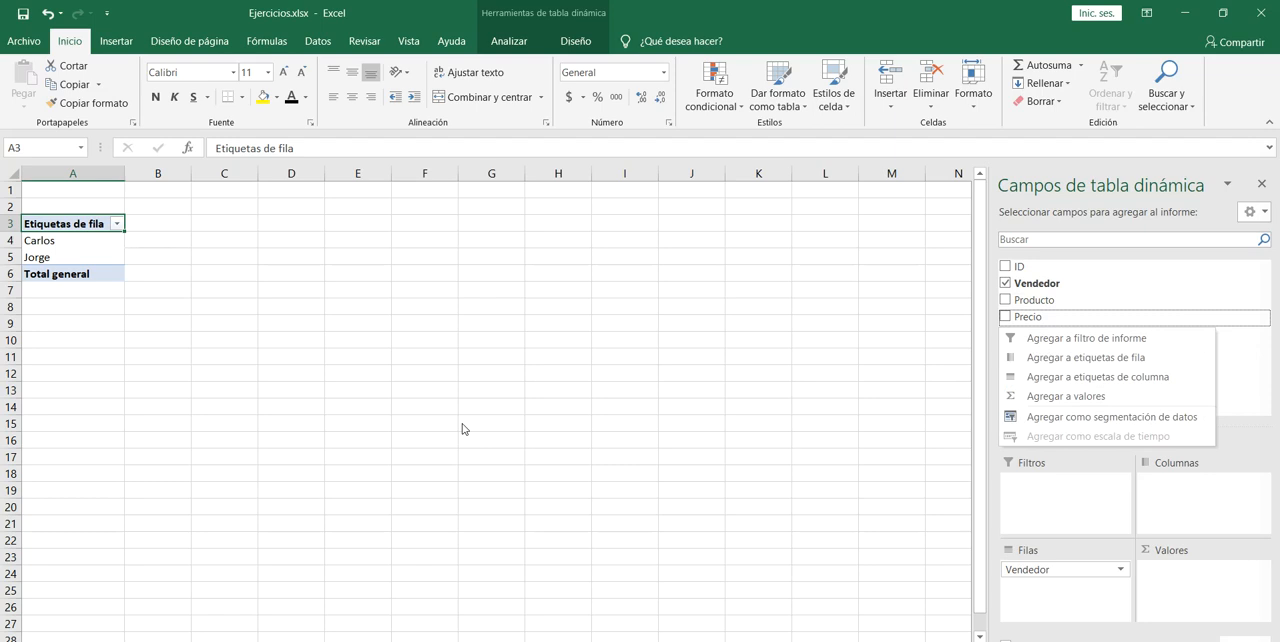
pyautogui.press('Down')
pyautogui.press('Down')
pyautogui.press('Down')
pyautogui.press('Down')
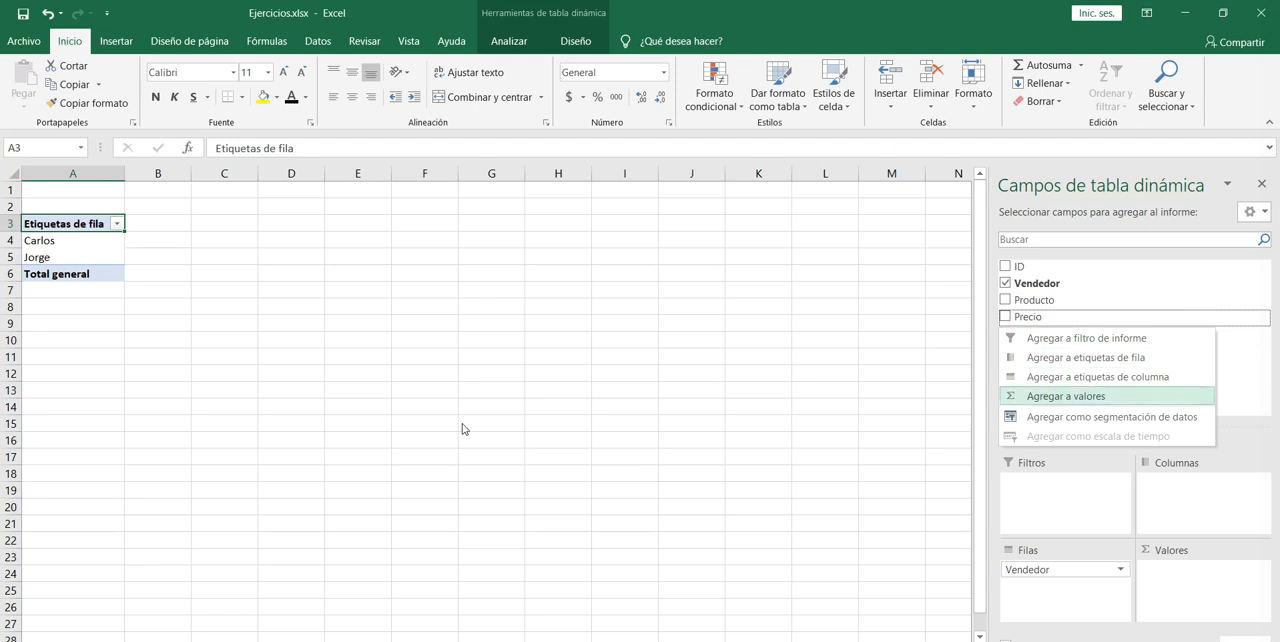
pyautogui.press('Return')
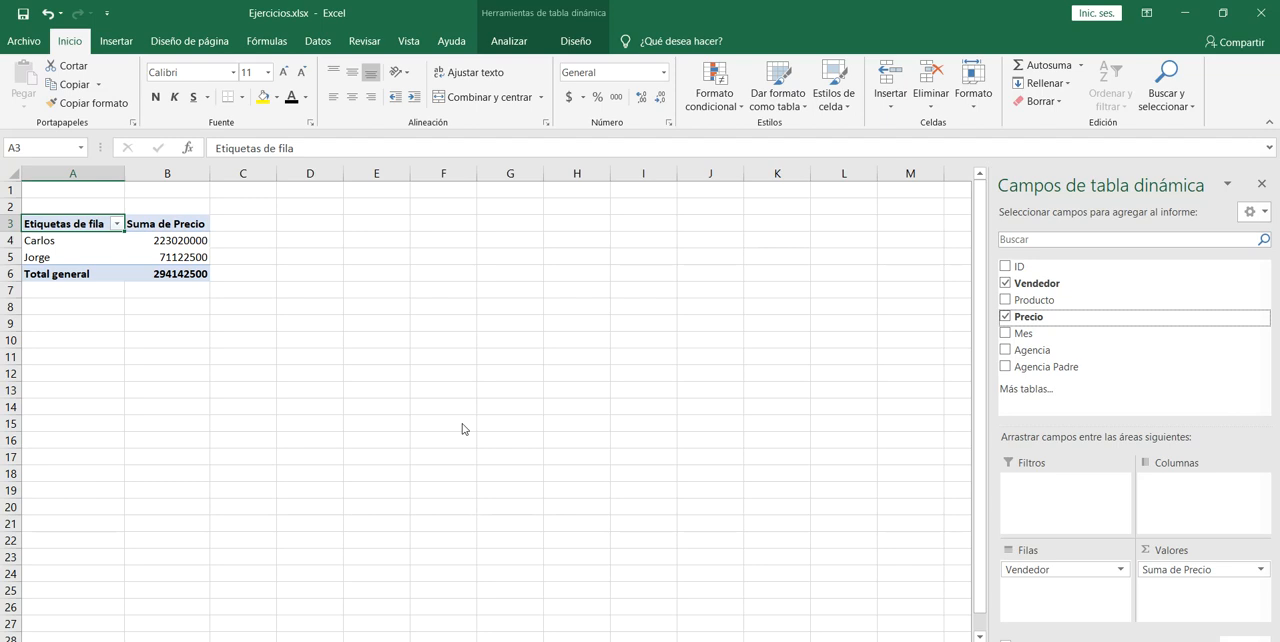
# Add the Mes field to the row labels beneath Vendedor.
pyautogui.press('Up')
pyautogui.press('Down')
pyautogui.press('Down')
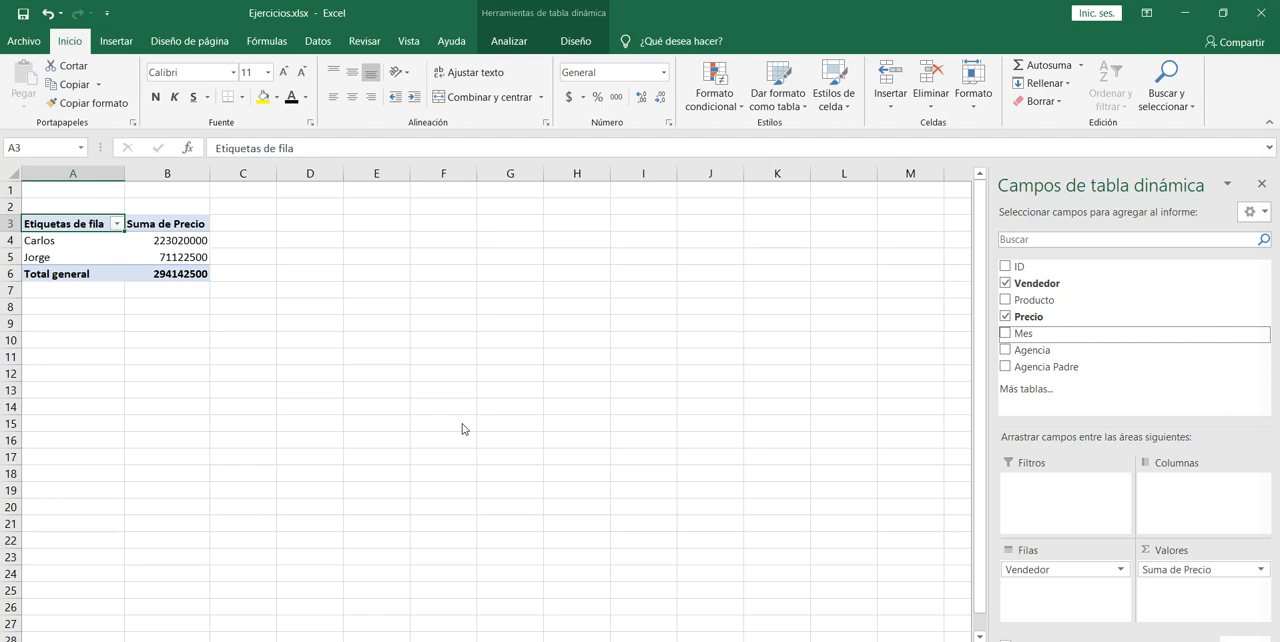
pyautogui.hotkey('shift', 'F10')
pyautogui.press('Down')
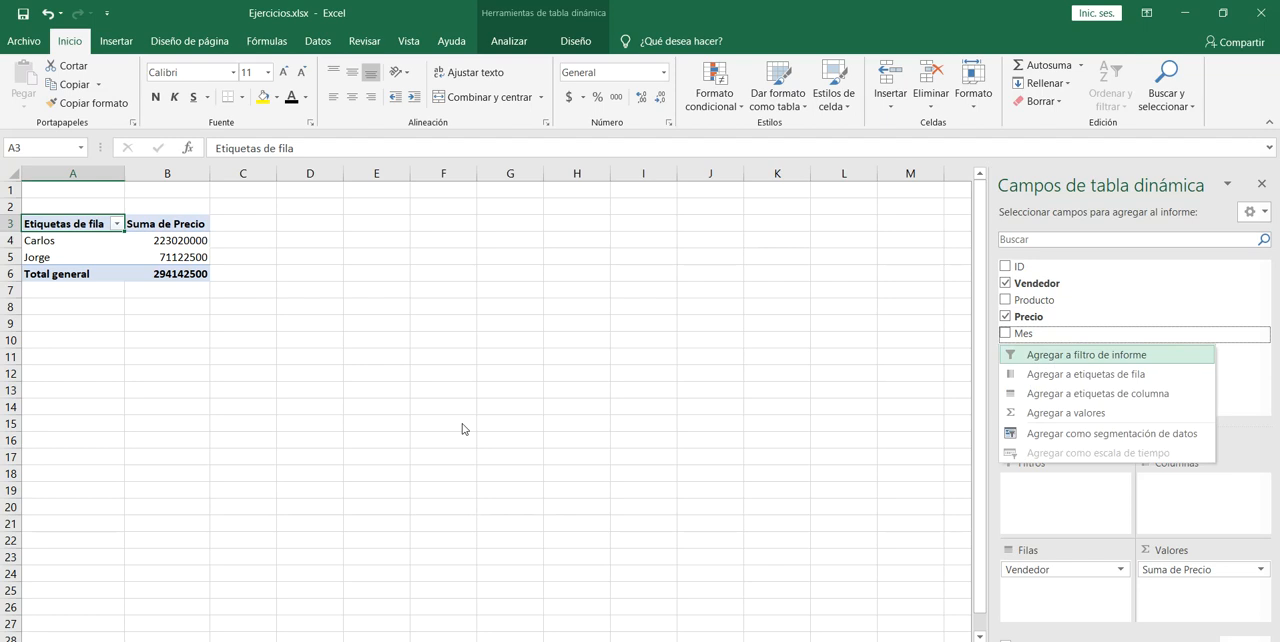
pyautogui.press('Down')
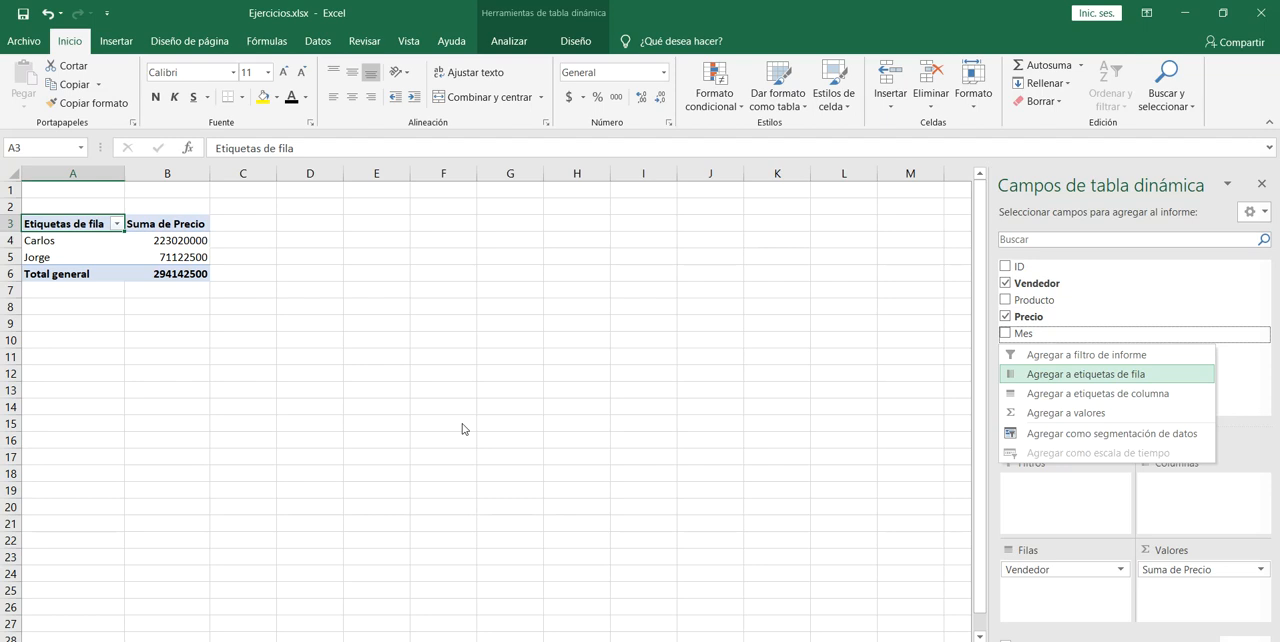
pyautogui.press('Down')
pyautogui.press('Down')
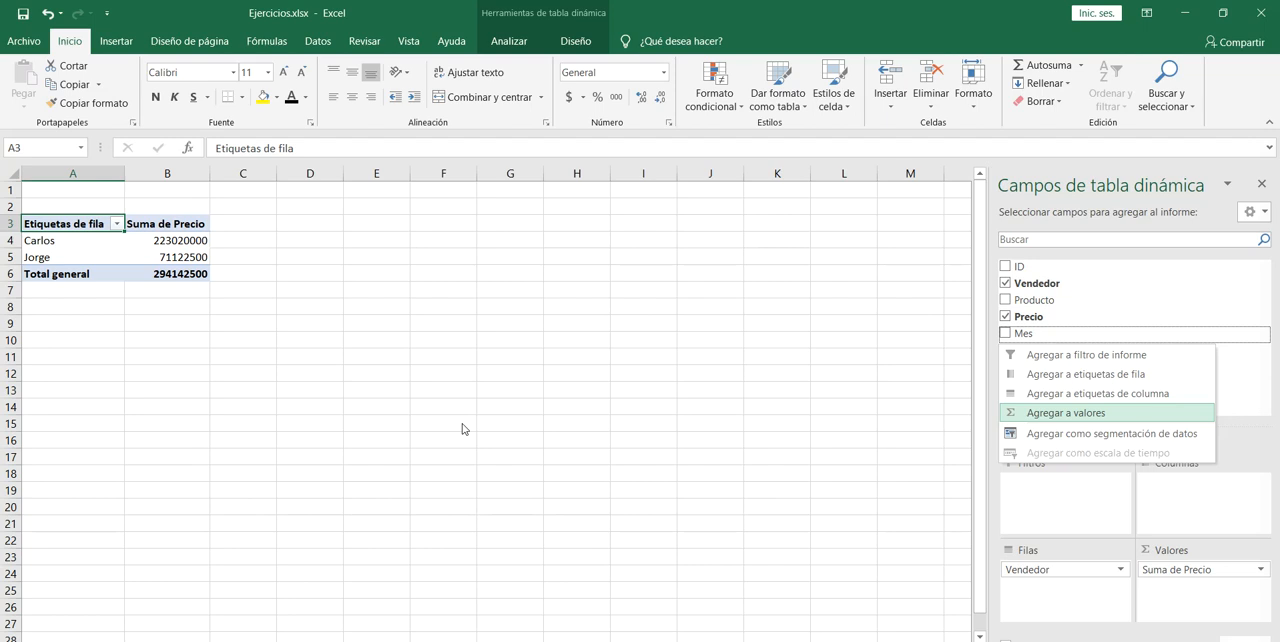
pyautogui.press('Up')
pyautogui.press('Up')
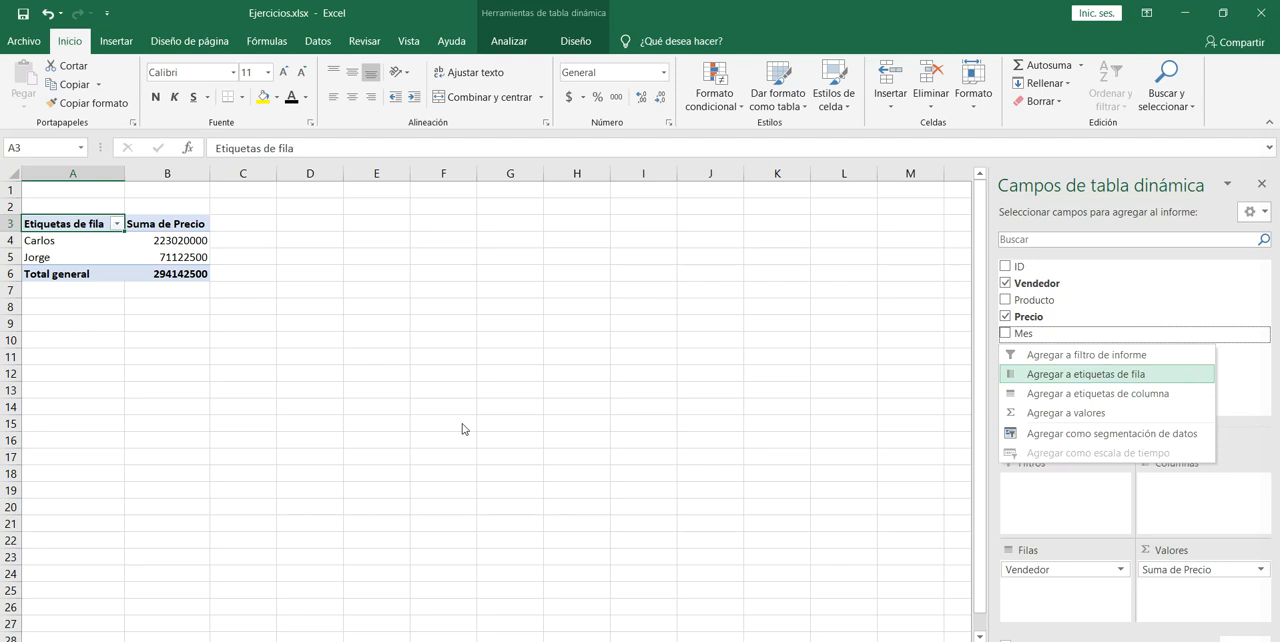
pyautogui.press('Return')
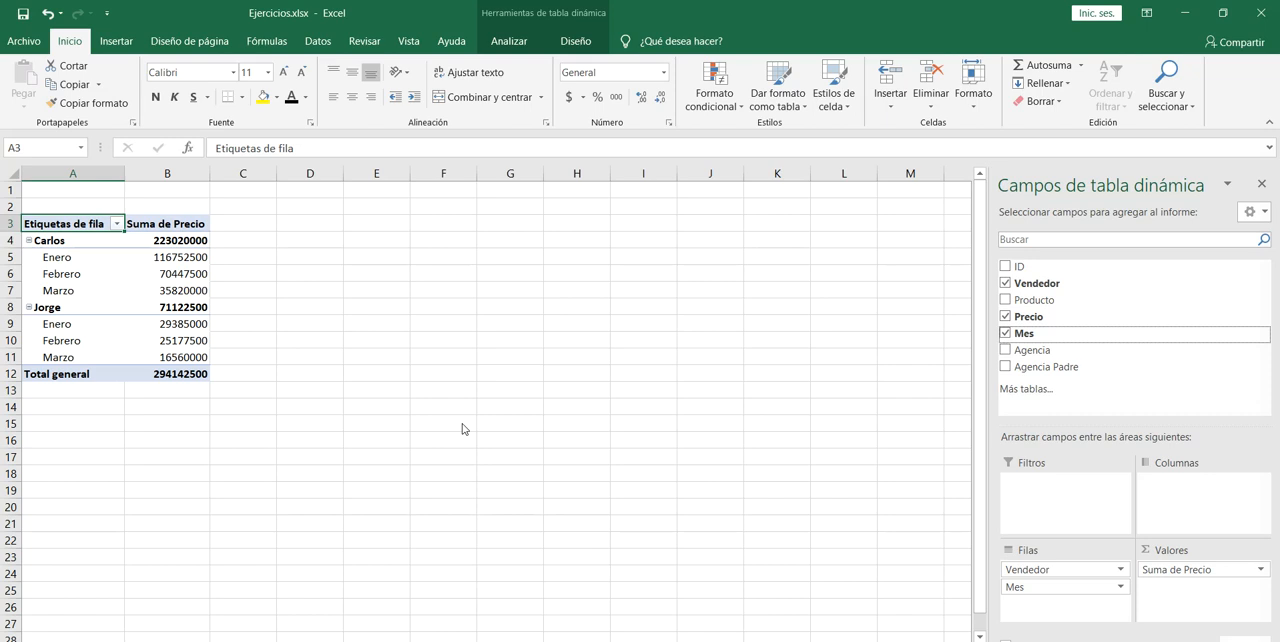
# Examine the monthly Precio sums for each seller in the pivot table.
pyautogui.press('Down')
pyautogui.press('Right')
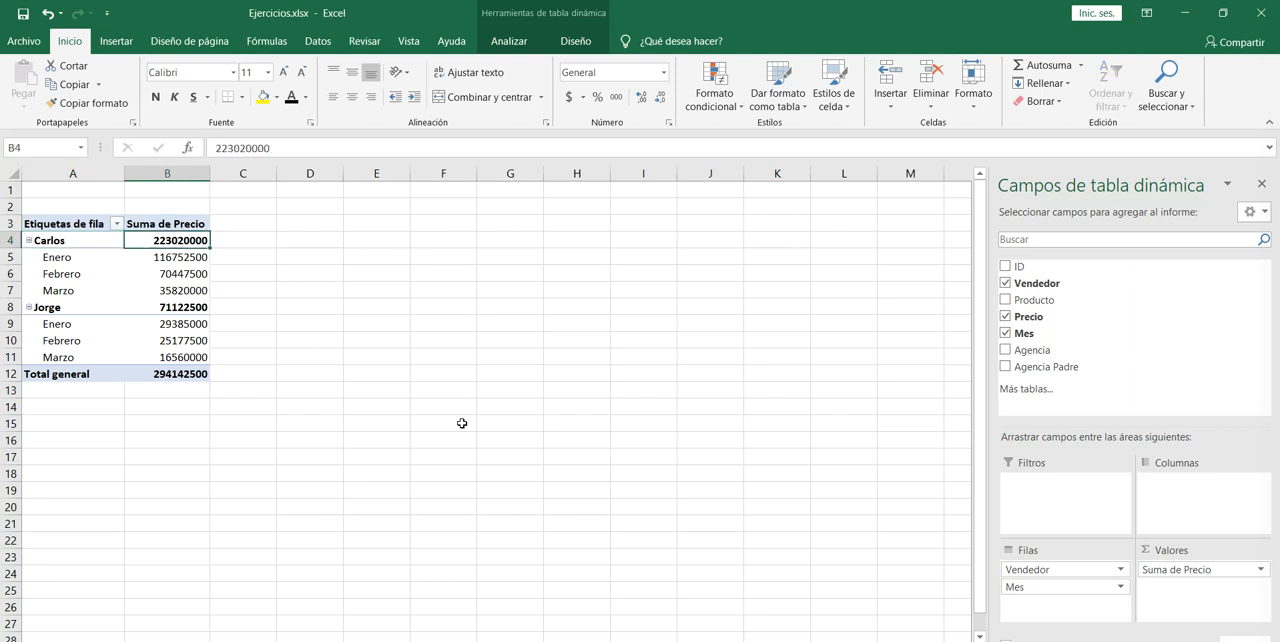
pyautogui.press('Up')
pyautogui.press('Left')
pyautogui.press('Down')
pyautogui.press('Down')
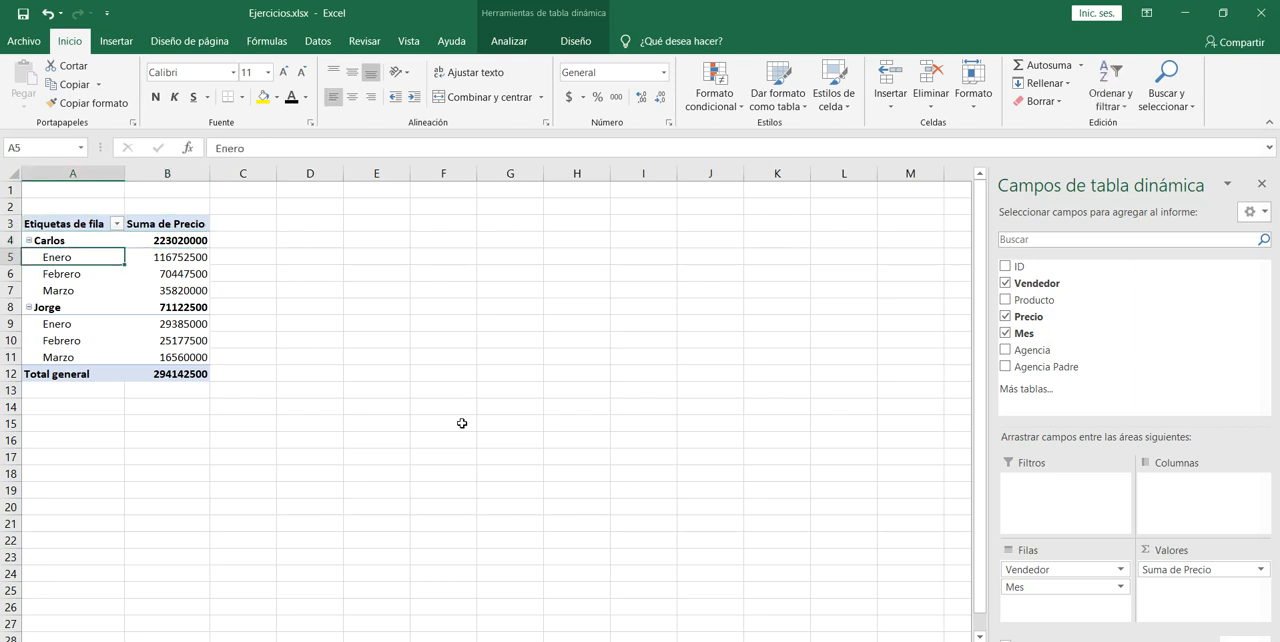
pyautogui.press('Down')
pyautogui.press('Down')
pyautogui.press('Right')
pyautogui.press('Left')
pyautogui.press('Down')
pyautogui.press('Down')
pyautogui.press('Down')
pyautogui.press('Down')
pyautogui.press('Right')
pyautogui.press('Up')
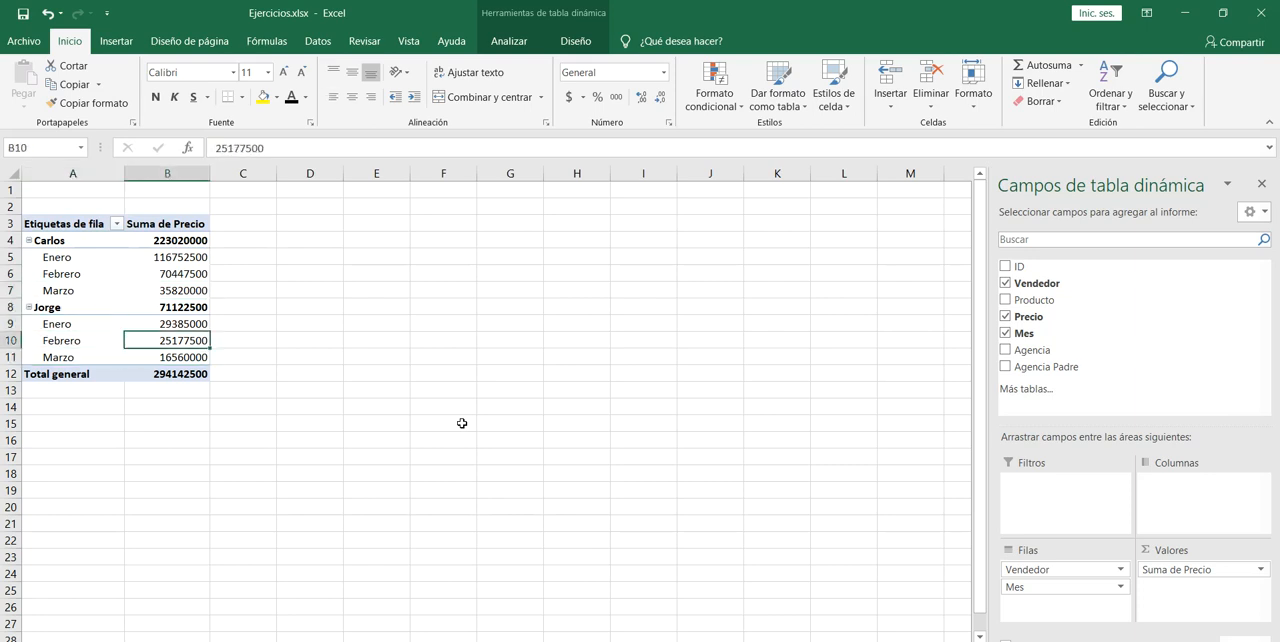
pyautogui.press('Up')
pyautogui.press('Up')
pyautogui.press('Up')
pyautogui.press('Up')
pyautogui.press('Up')
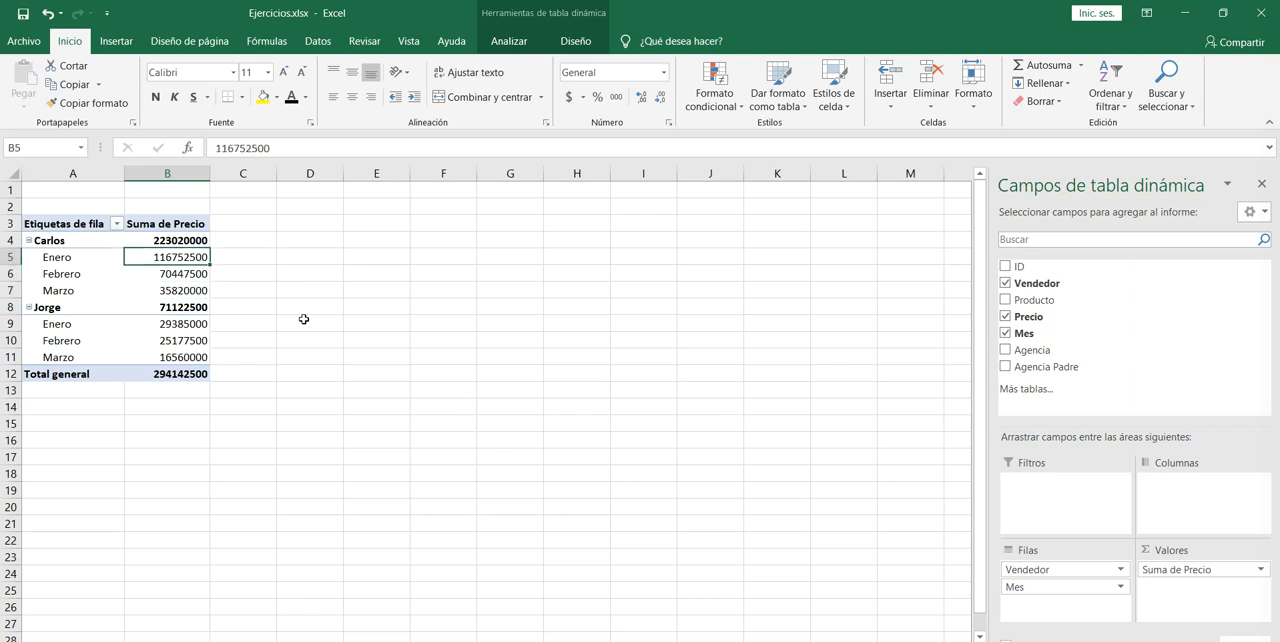
pyautogui.click(147, 355)
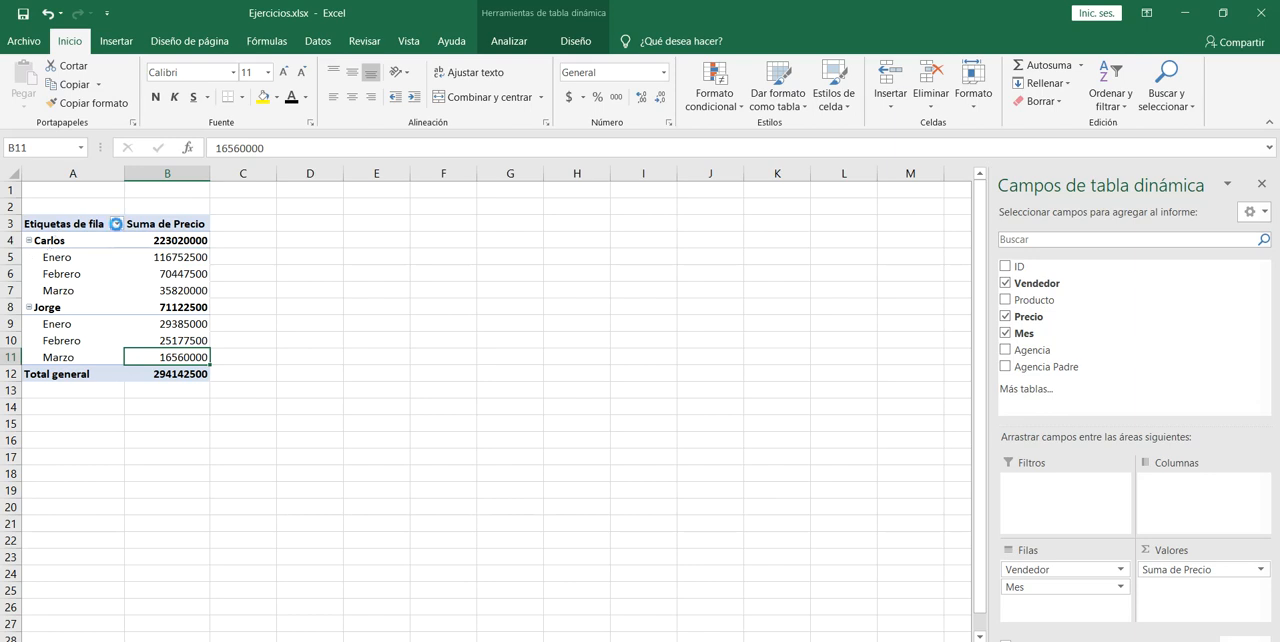
# View the row labels' filter and sort options, close them, and highlight the pivot table body A4:B11.
pyautogui.click(117, 224)
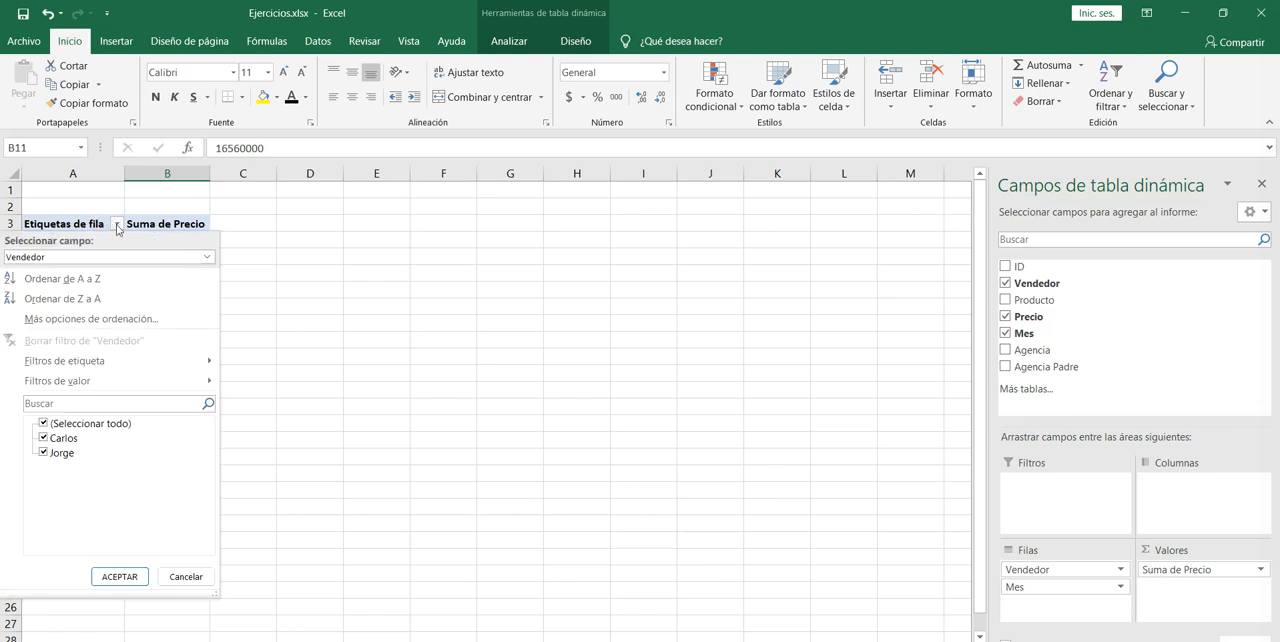
pyautogui.click(117, 226)
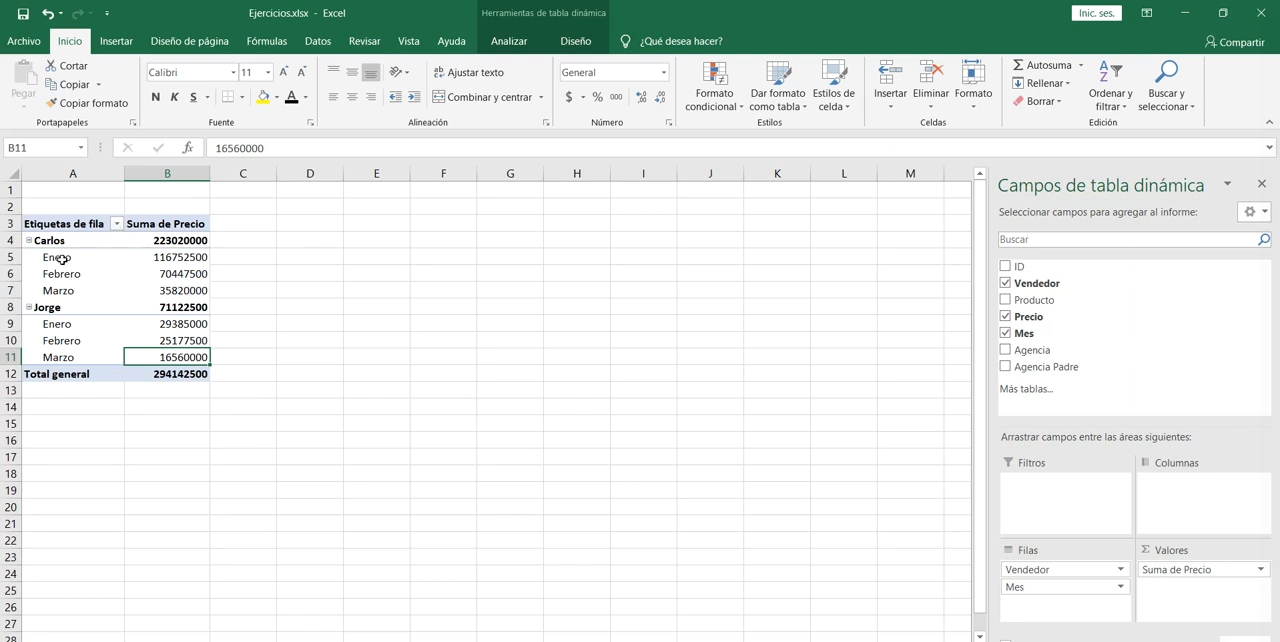
pyautogui.moveTo(61, 243); pyautogui.dragTo(185, 358)
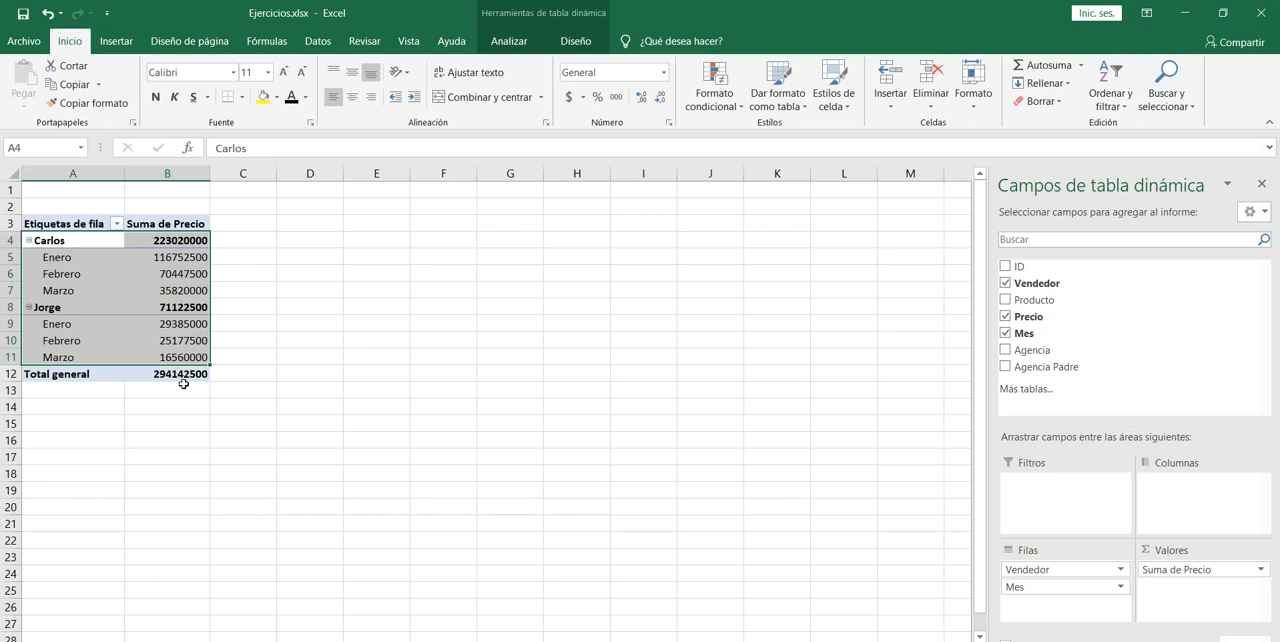
# Copy the pivot table body A4:B11, covering both sellers and their monthly Precio sums.
pyautogui.press('Up')
pyautogui.press('Down')
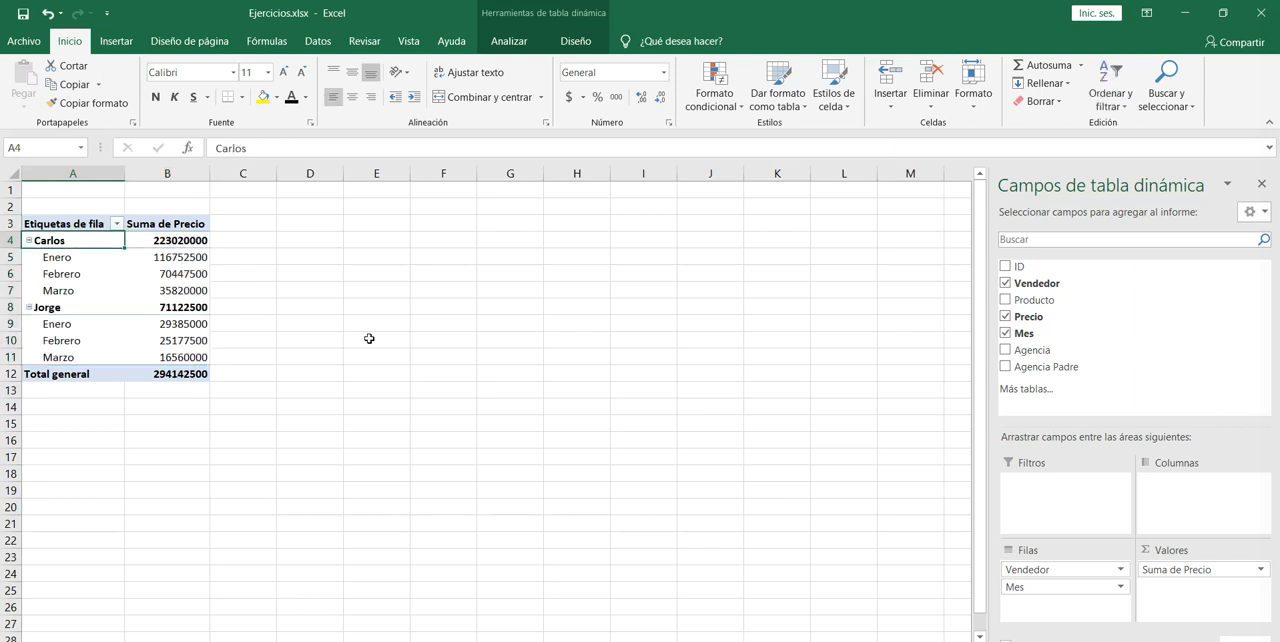
pyautogui.hotkey('shift', 'Down')
pyautogui.hotkey('shift', 'Down')
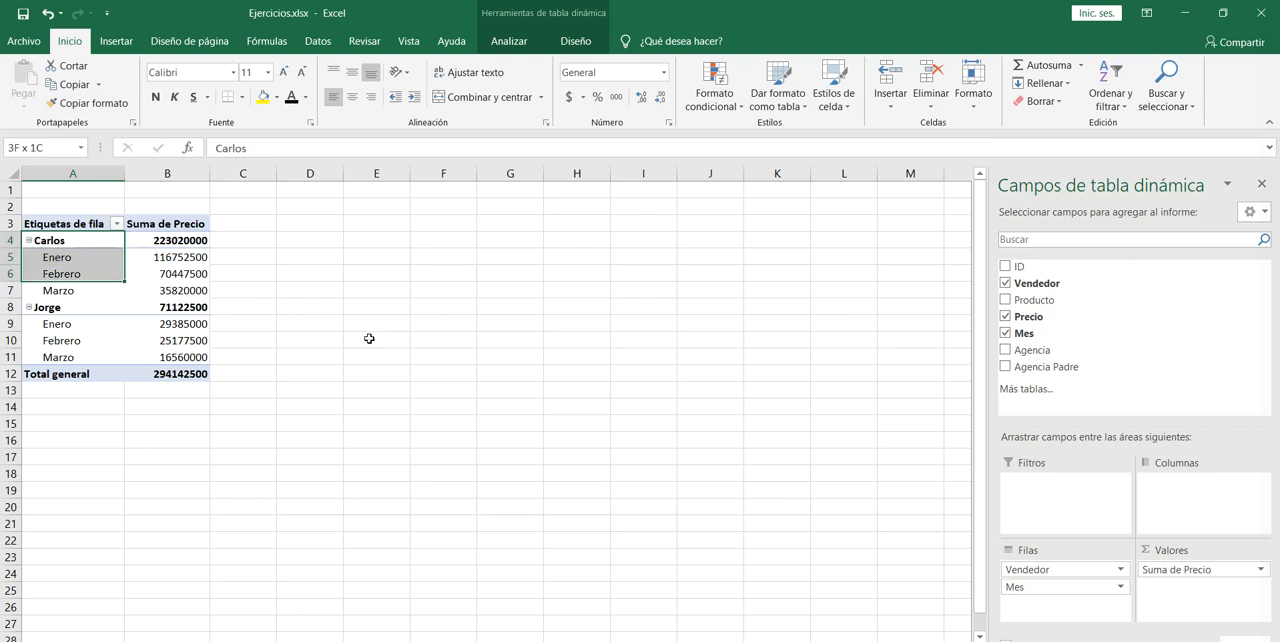
pyautogui.hotkey('shift', 'Down')
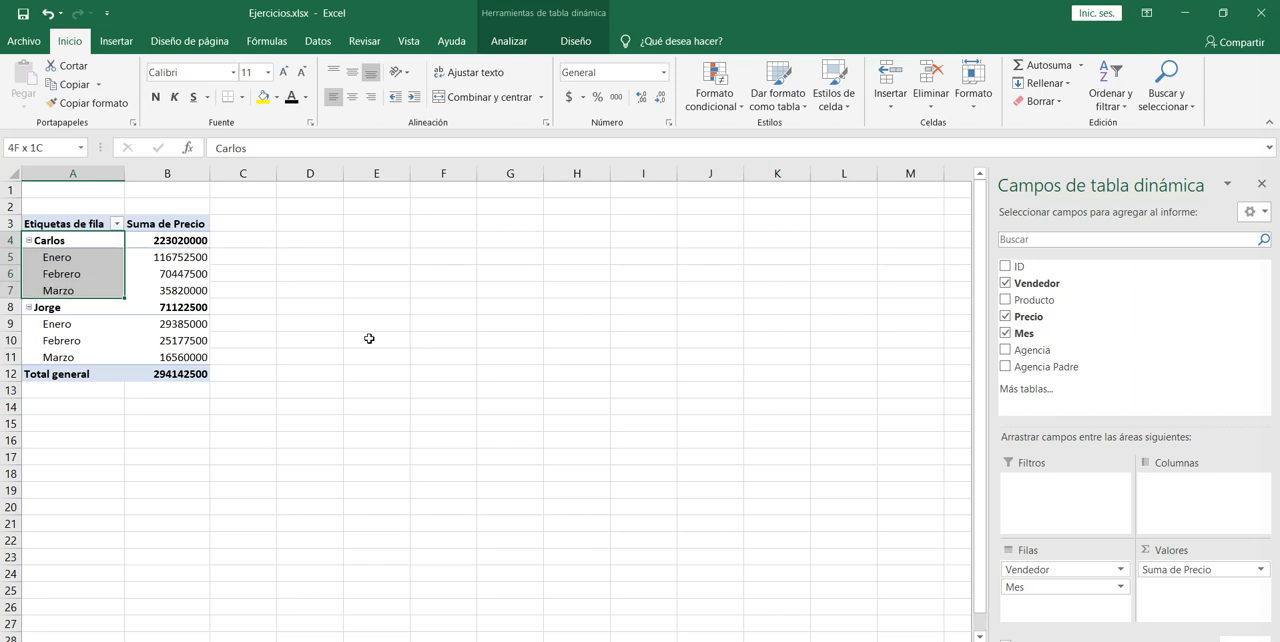
pyautogui.hotkey('shift', 'Down')
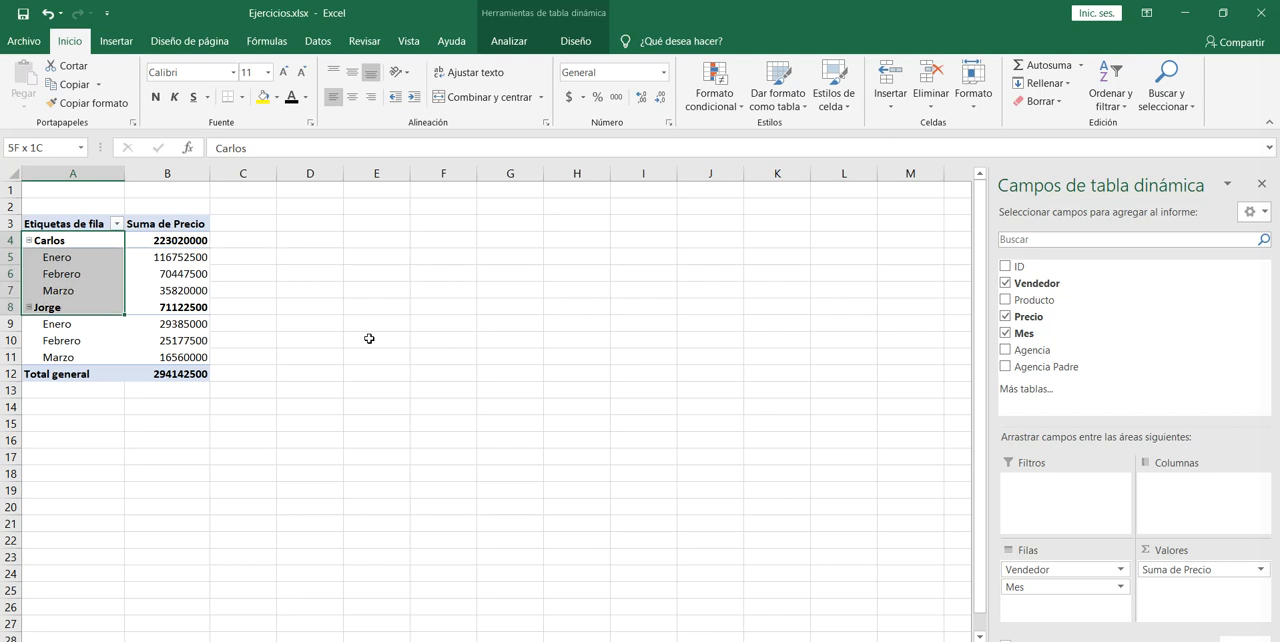
pyautogui.hotkey('shift', 'Down')
pyautogui.hotkey('shift', 'Down')
pyautogui.hotkey('shift', 'Down')
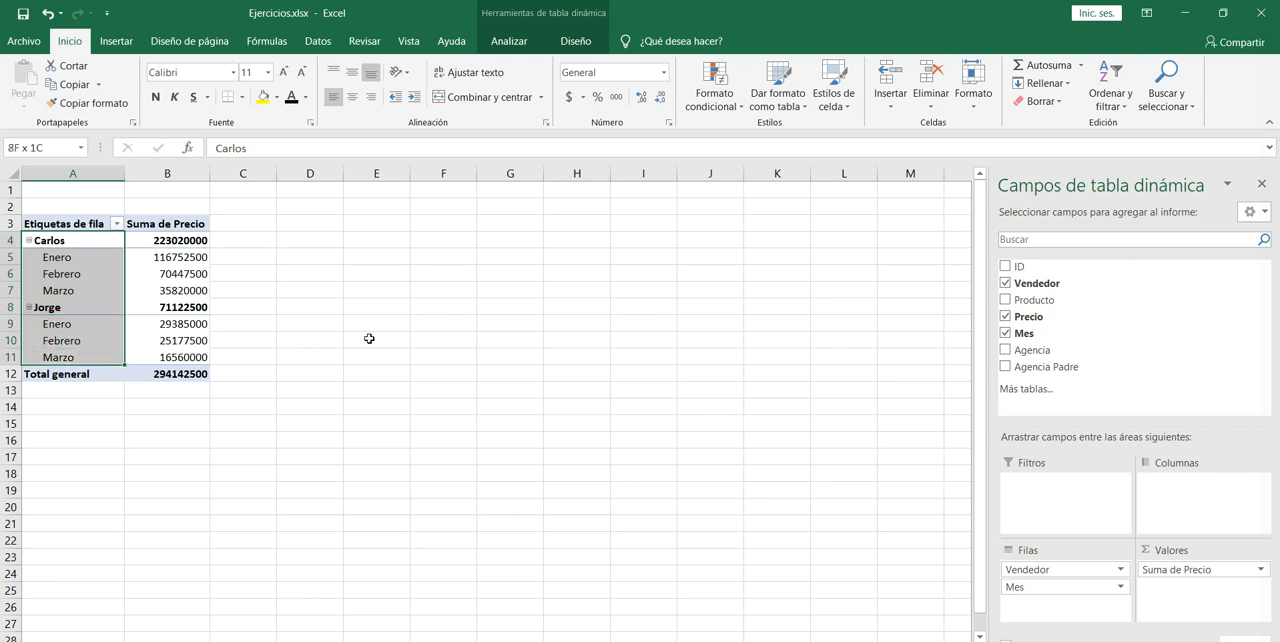
pyautogui.hotkey('shift', 'Right')
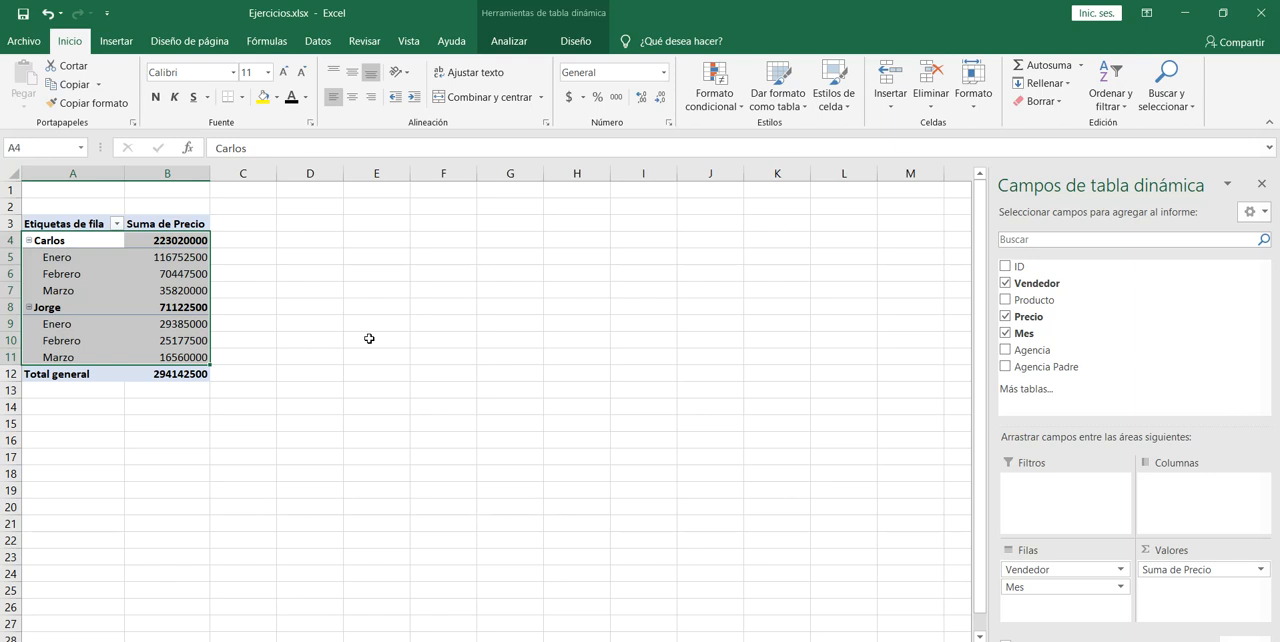
pyautogui.hotkey('ctrl', 'c')
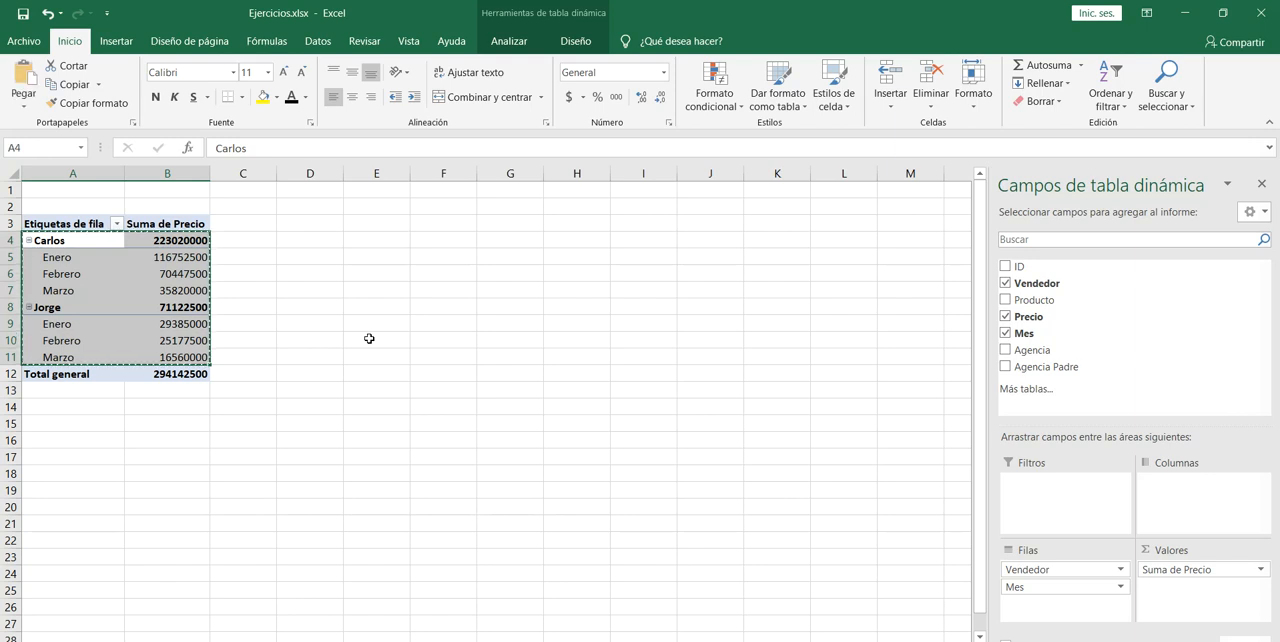
# Paste the copied pivot table rows as a plain block starting at cell D4.
pyautogui.press('Right')
pyautogui.press('Right')
pyautogui.press('Right')
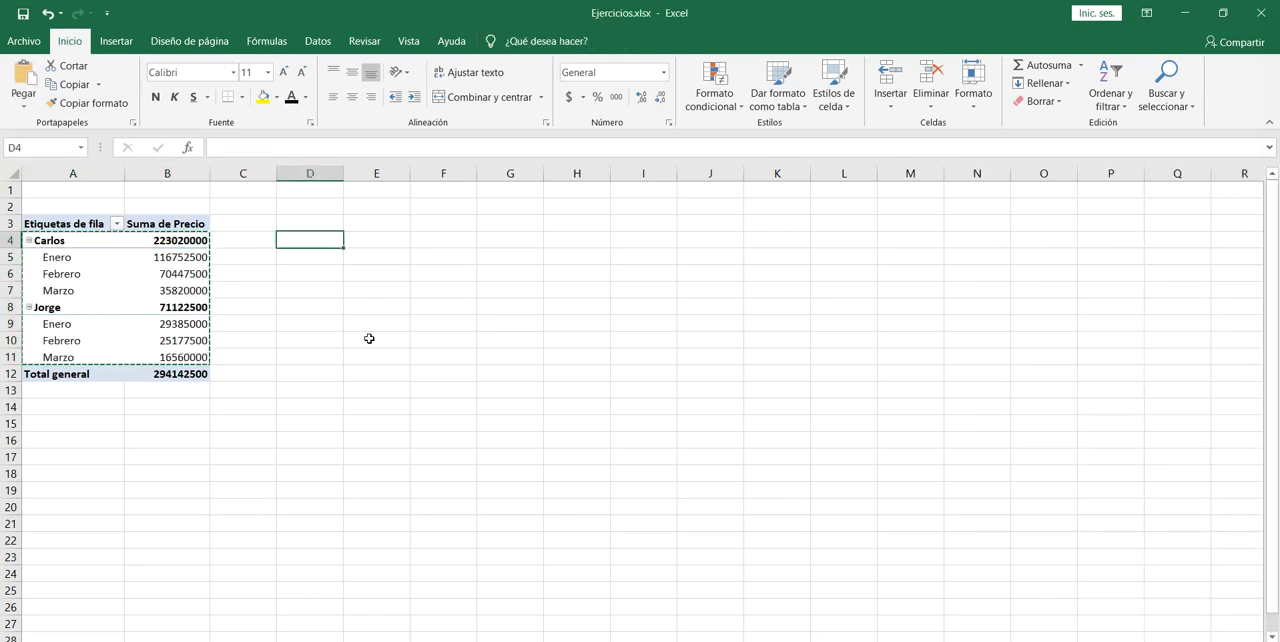
pyautogui.hotkey('ctrl', 'v')
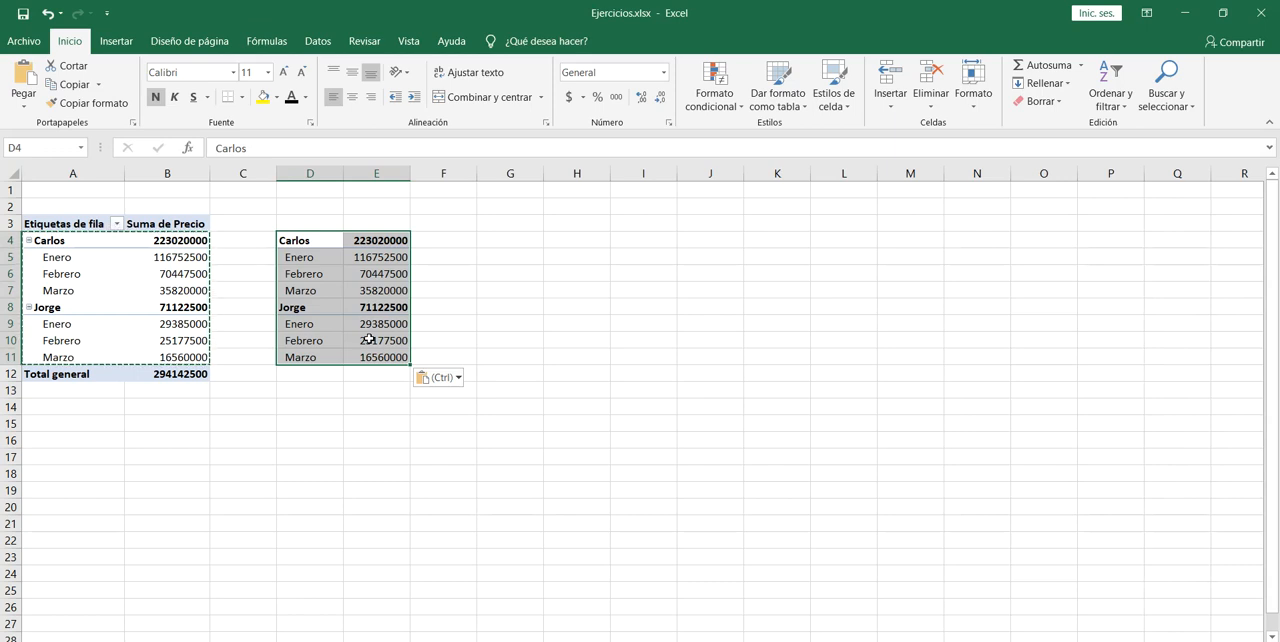
# Examine the pasted block's monthly amounts, highlighting E5:E7 for the first seller, and end on the empty cell E13.
pyautogui.press('Up')
pyautogui.press('Down')
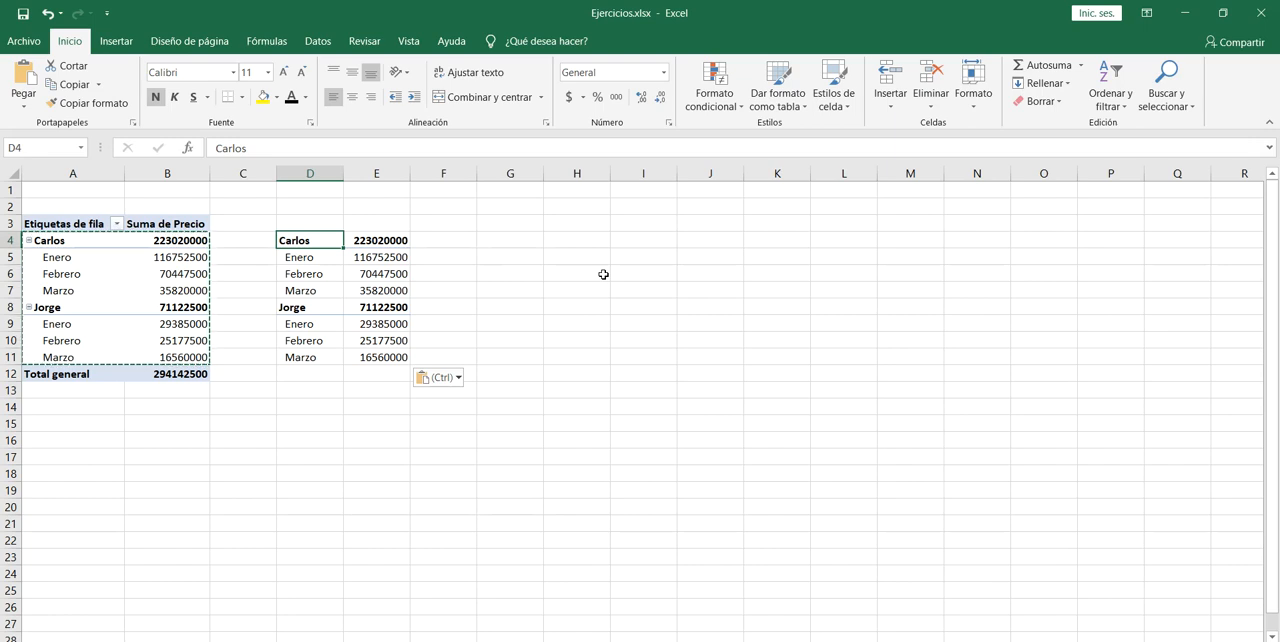
pyautogui.press('Down')
pyautogui.press('Right')
pyautogui.press('ctrl')
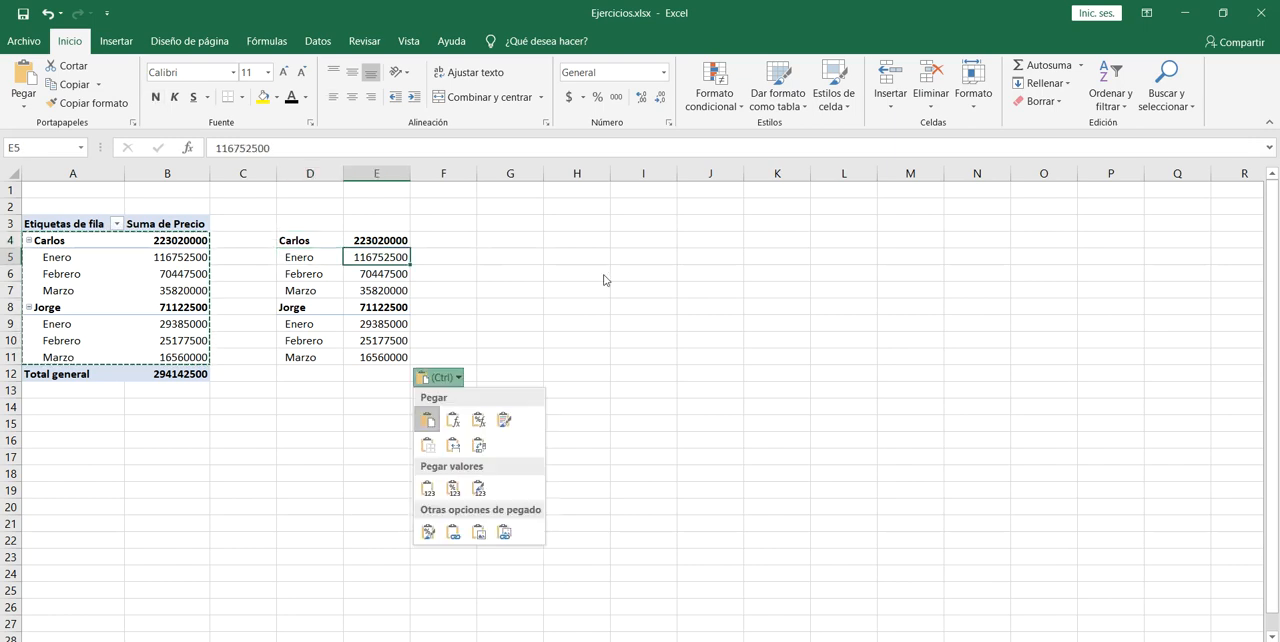
pyautogui.press('Down')
pyautogui.press('Escape')
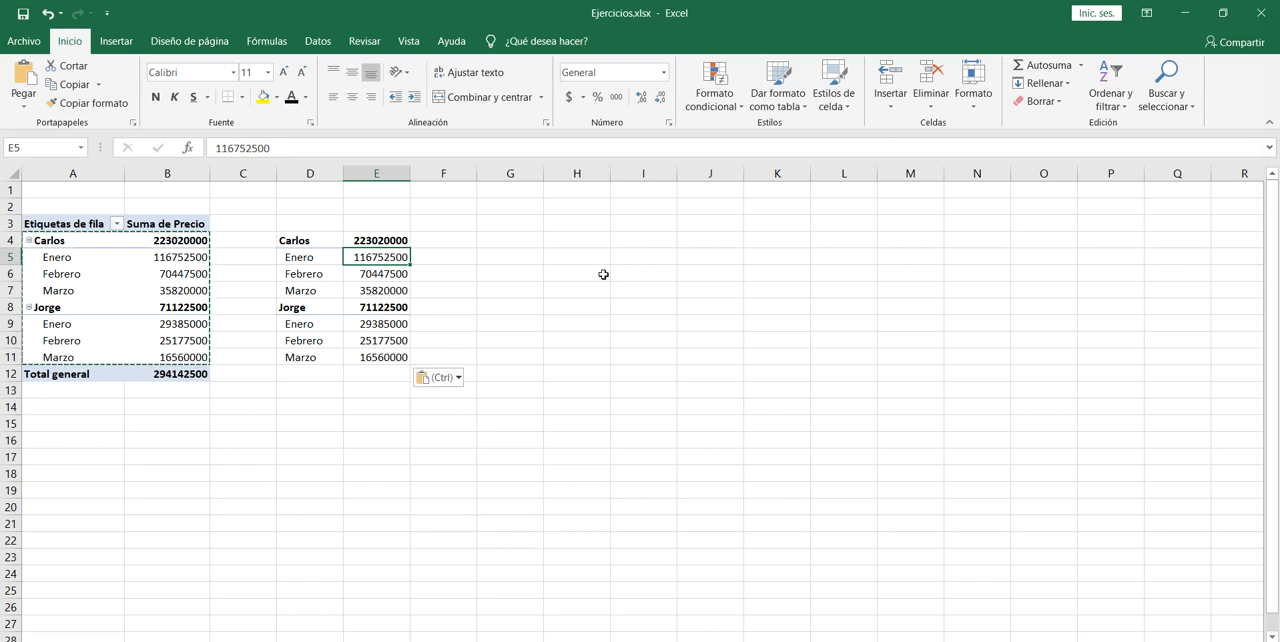
pyautogui.hotkey('shift', 'Down')
pyautogui.hotkey('shift', 'Down')
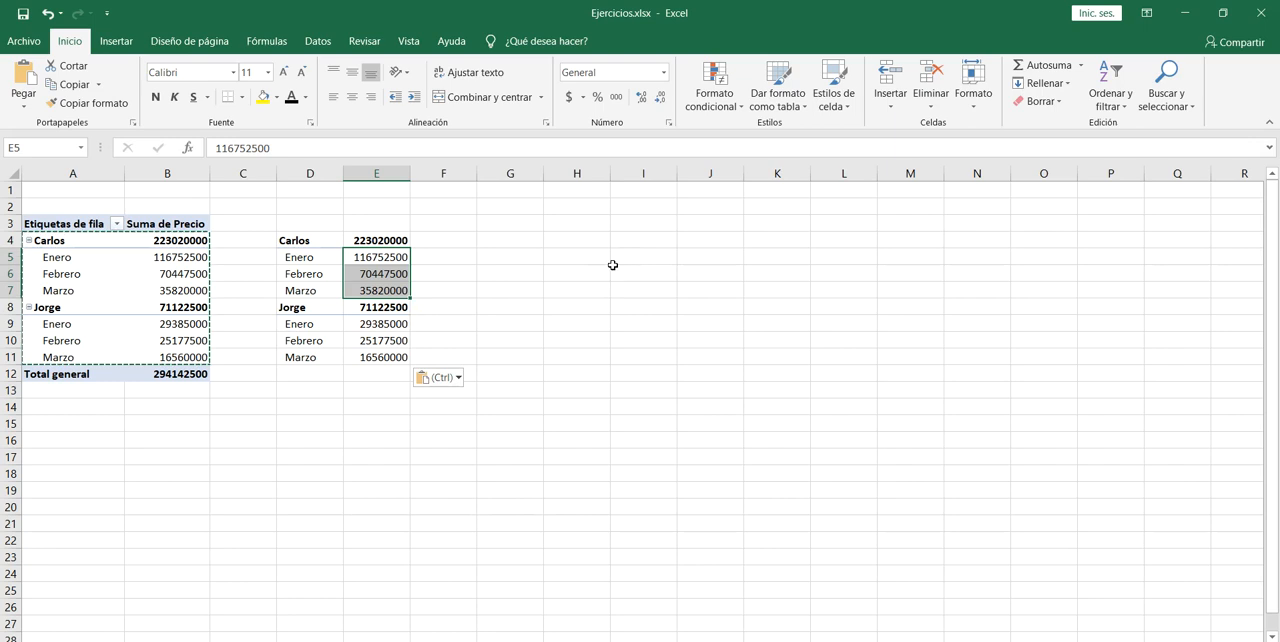
pyautogui.click(382, 376)
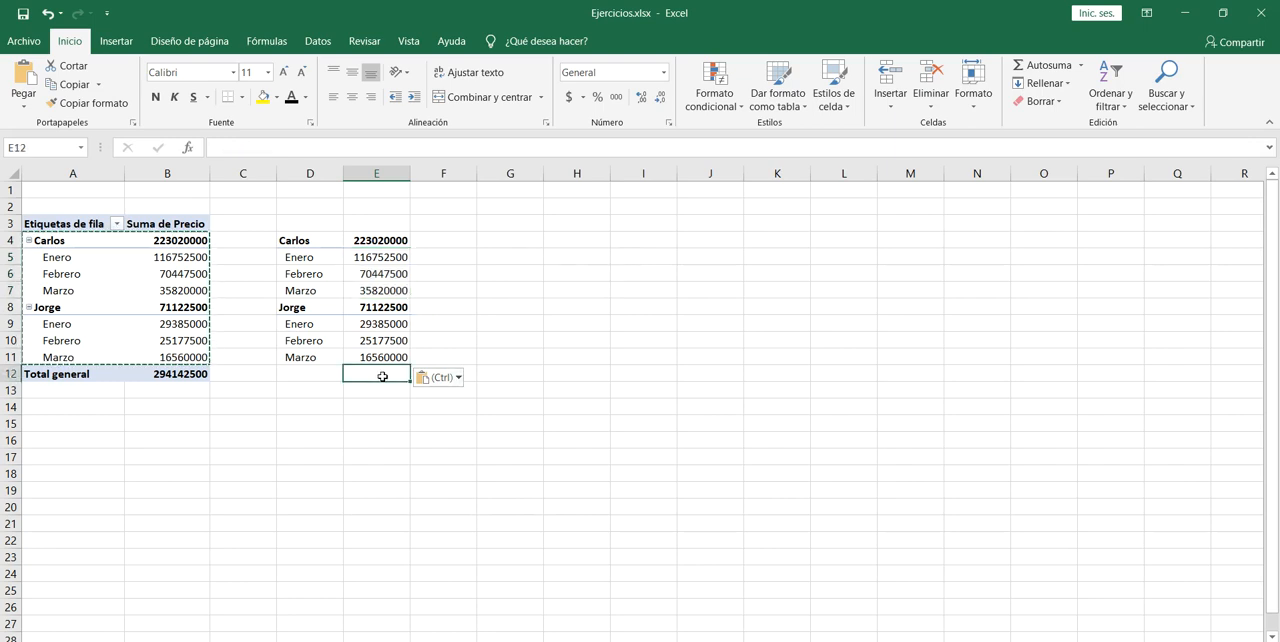
pyautogui.click(381, 394)
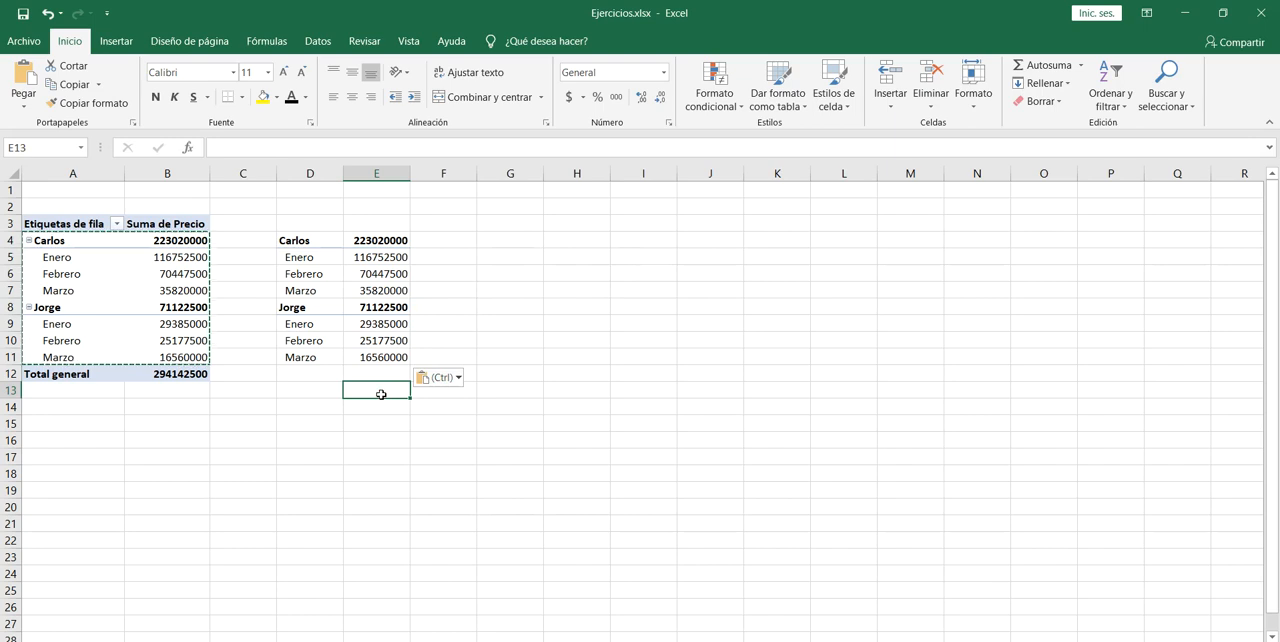